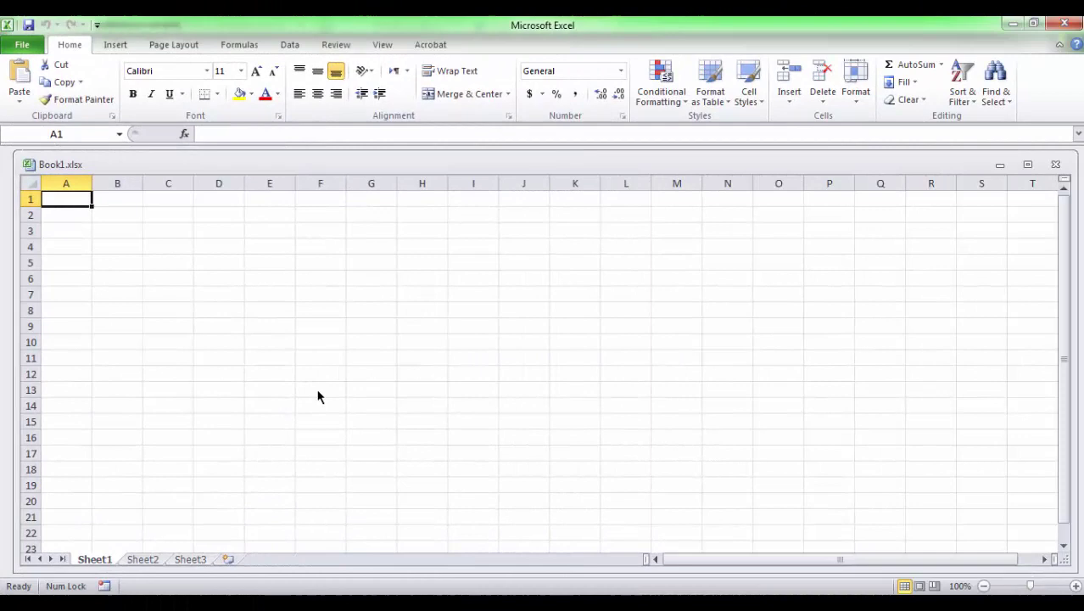
# Open Excel Options, shift the dialog aside, and show the Formulas calculation settings.
pyautogui.click(29, 47)
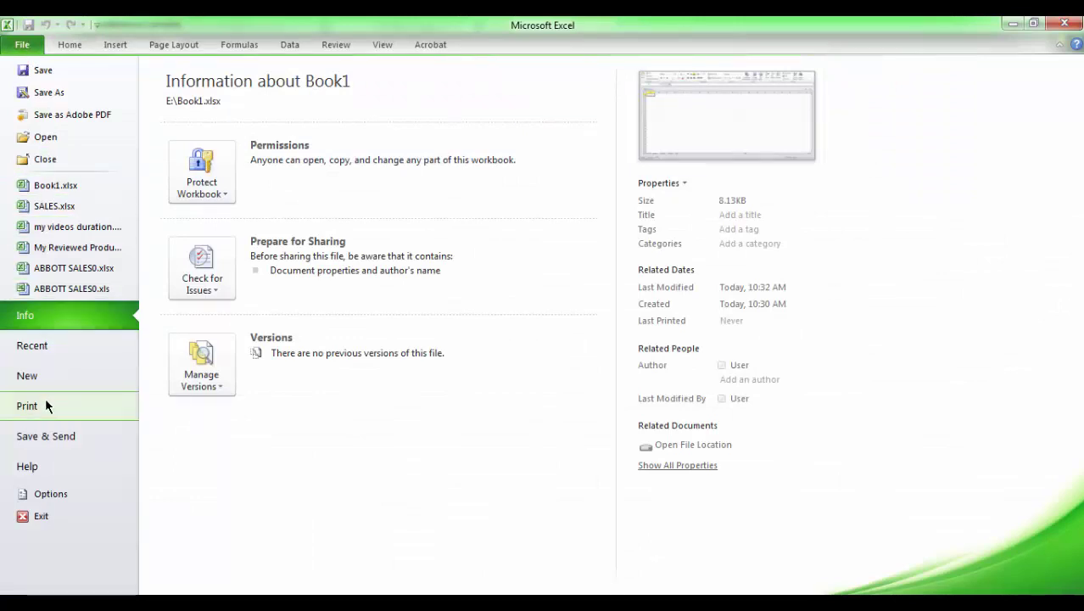
pyautogui.click(85, 494)
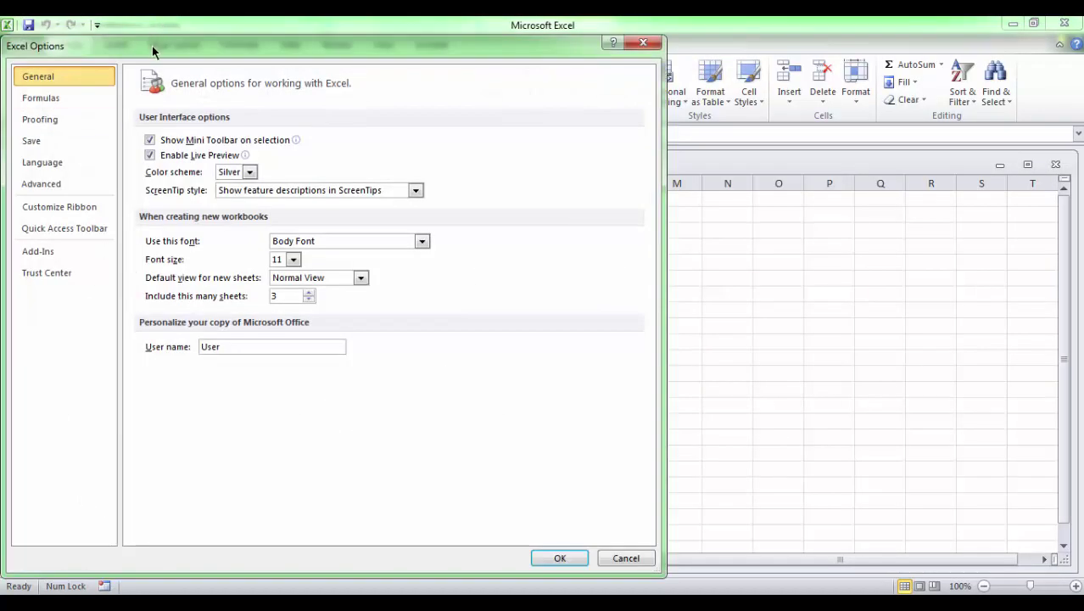
pyautogui.moveTo(154, 51); pyautogui.dragTo(328, 52)
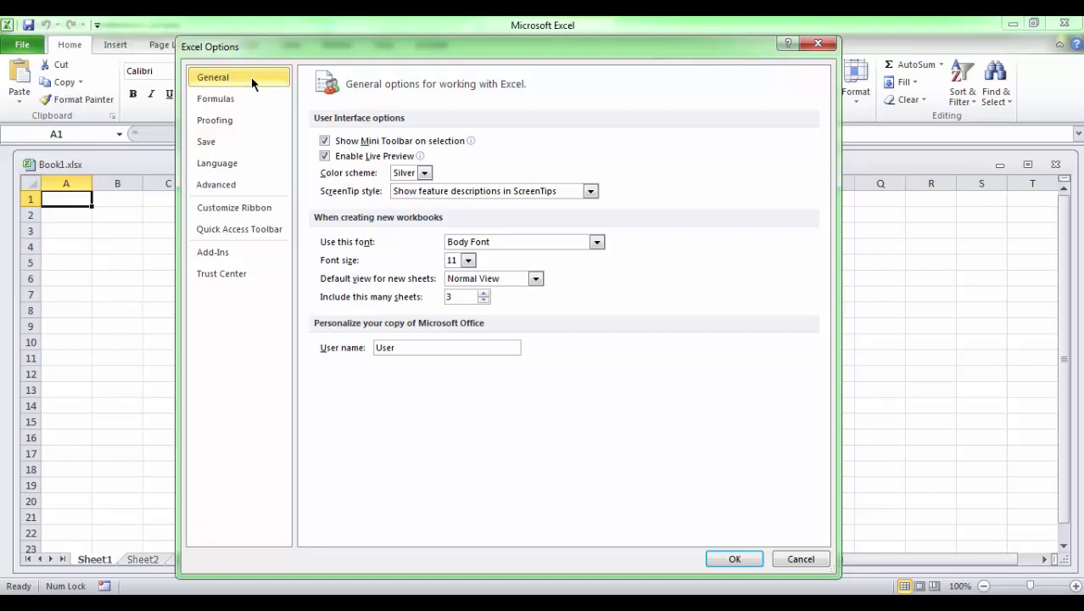
pyautogui.click(235, 94)
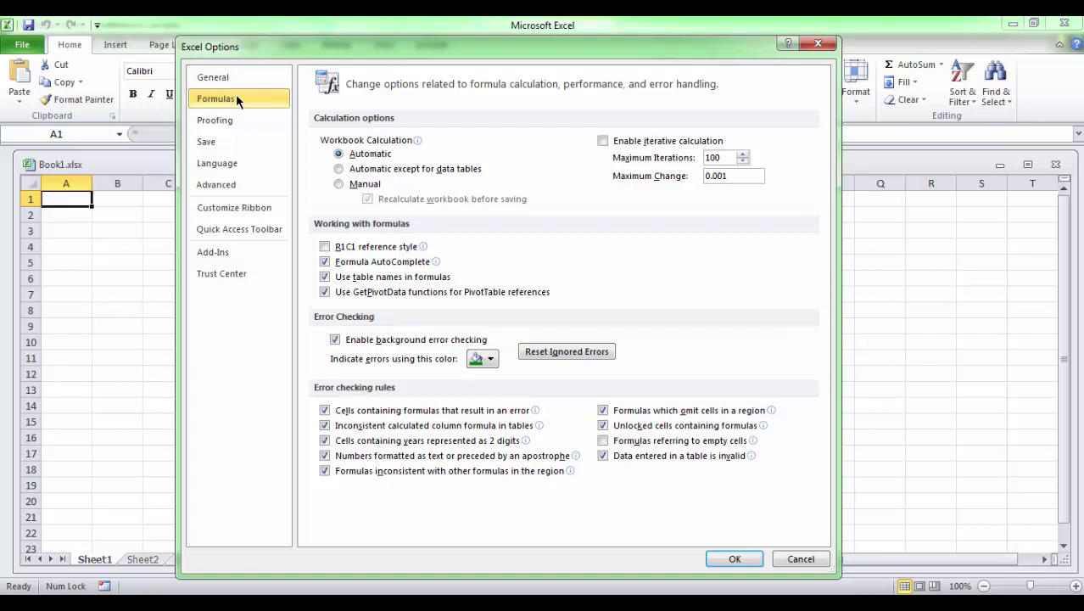
# Review the Proofing page, then view the Save page with 4-minute AutoRecover and .xlsx format.
pyautogui.click(254, 123)
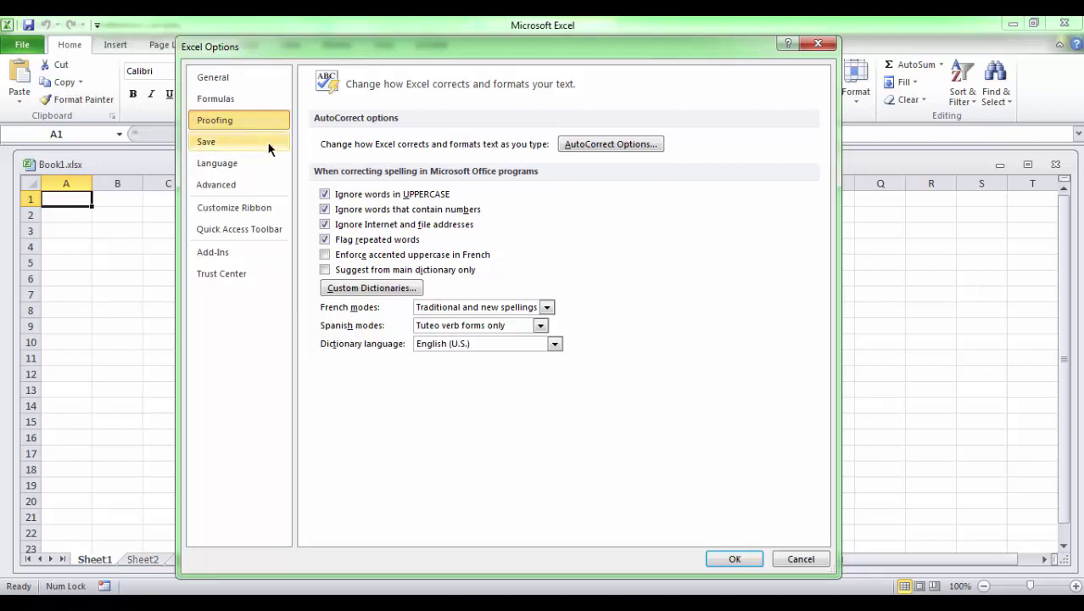
pyautogui.click(269, 149)
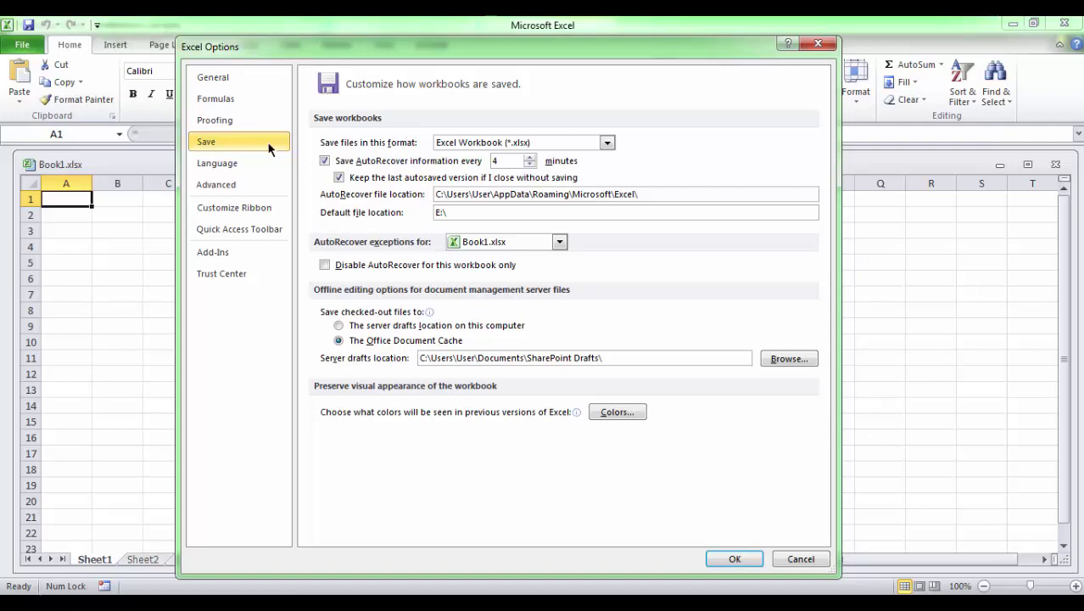
# Look over the Language page, then scroll through the Advanced settings.
pyautogui.click(270, 163)
pyautogui.click(270, 184)
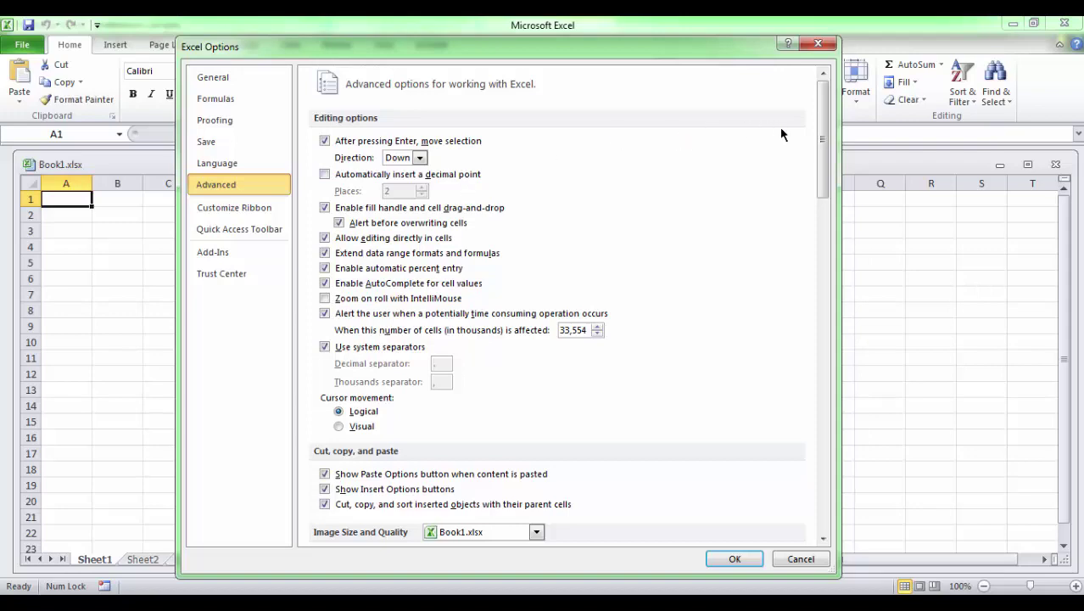
pyautogui.moveTo(819, 145); pyautogui.dragTo(802, 104)
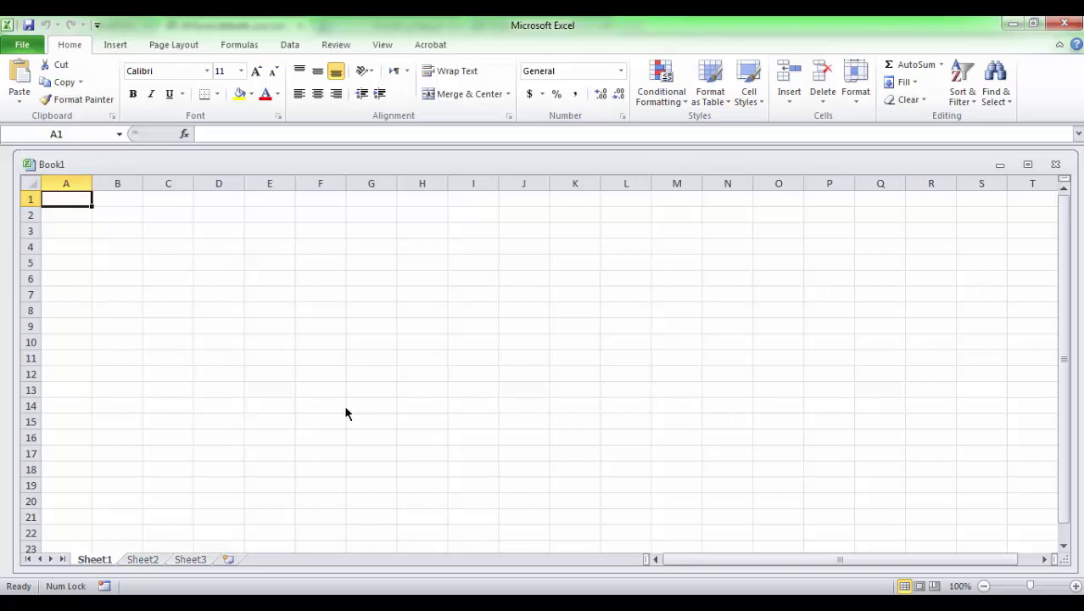
pyautogui.click(28, 25)
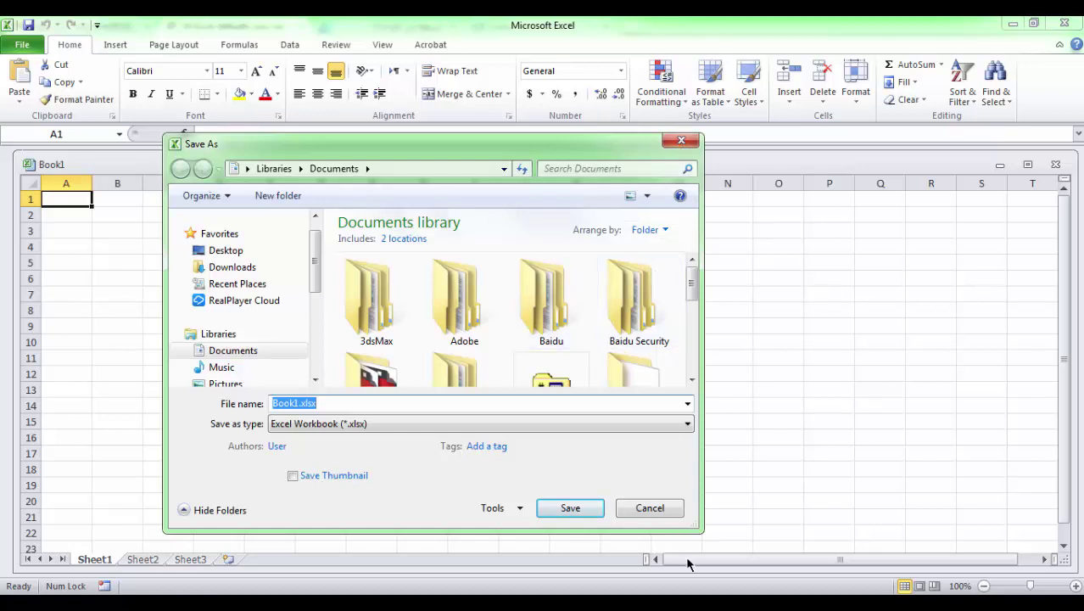
pyautogui.click(668, 508)
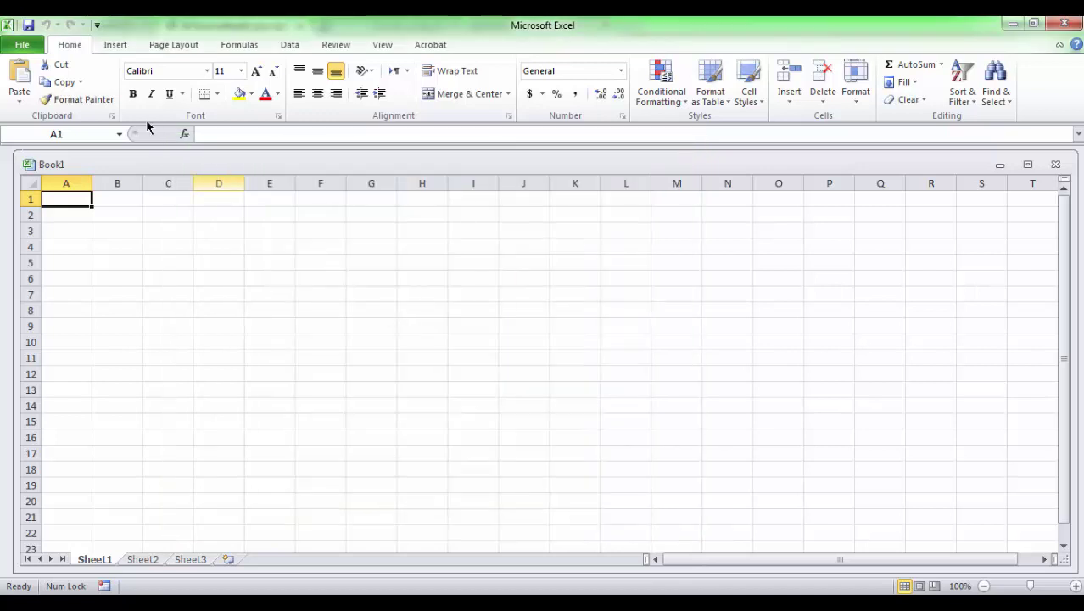
# Replace the default file location in the Save options with E:\ and apply it.
pyautogui.click(22, 46)
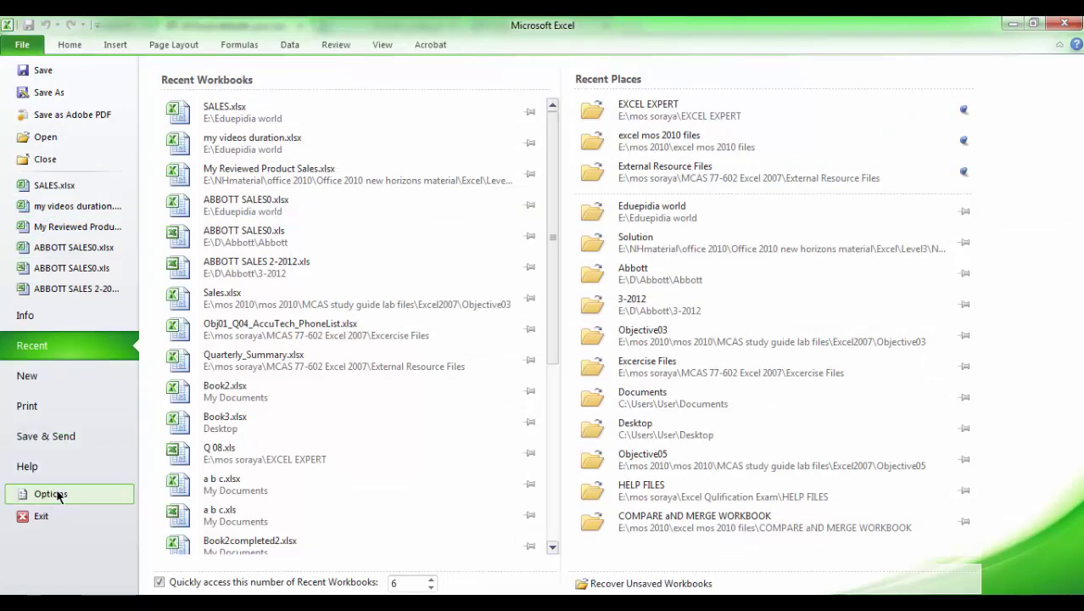
pyautogui.press('Escape')
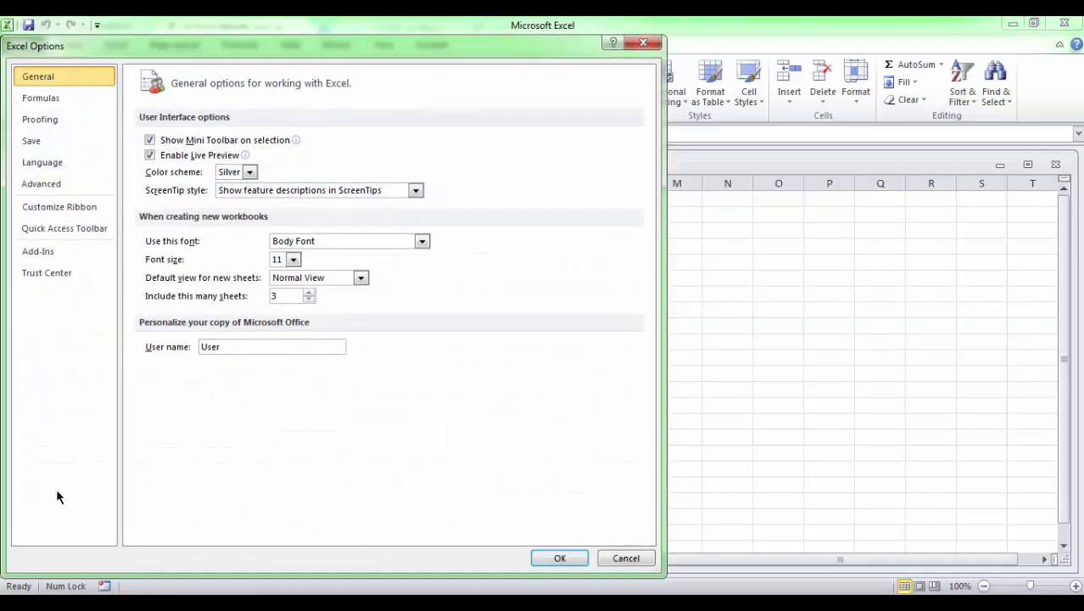
pyautogui.click(45, 141)
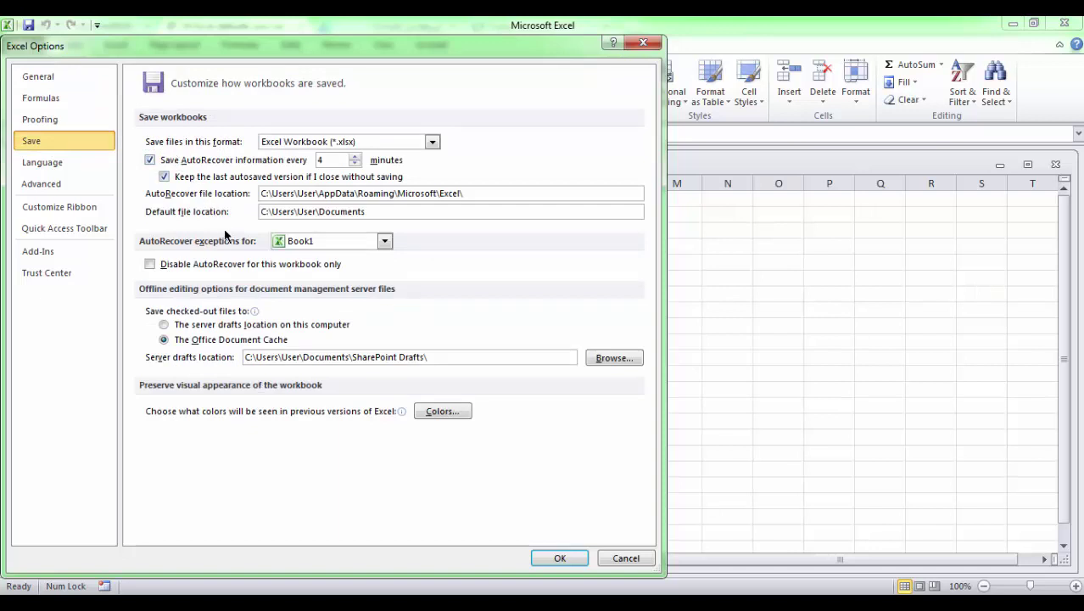
pyautogui.click(376, 214)
pyautogui.moveTo(376, 214); pyautogui.dragTo(236, 214)
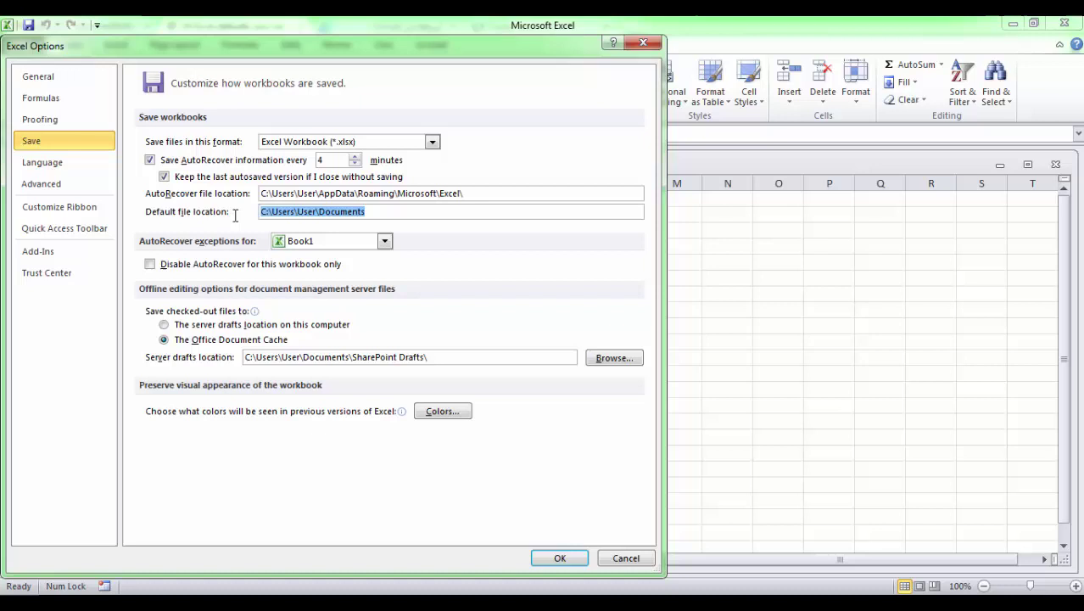
pyautogui.write('E:\\')
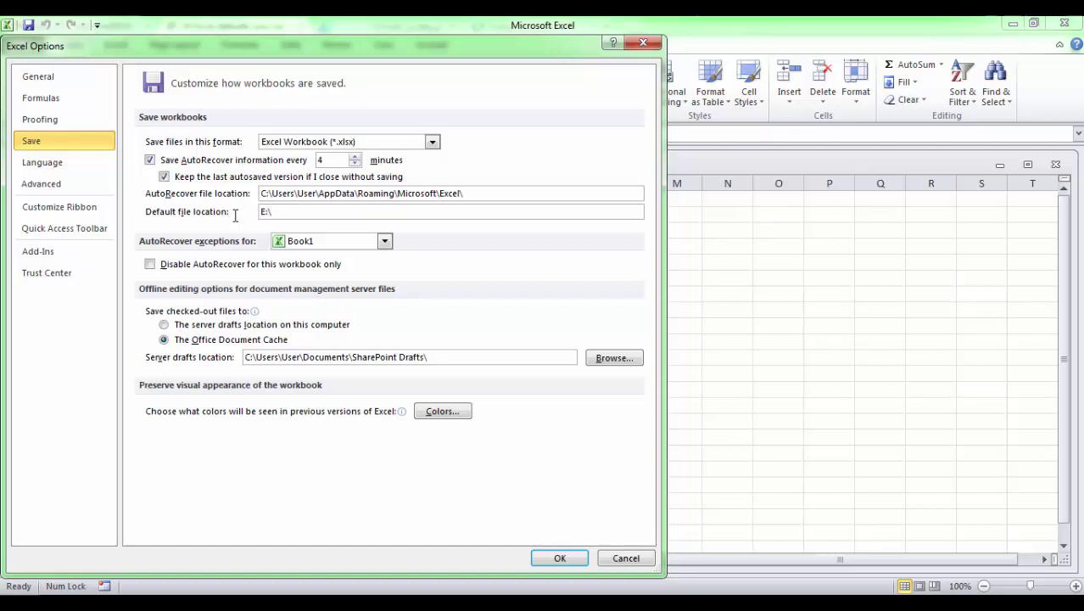
pyautogui.click(575, 563)
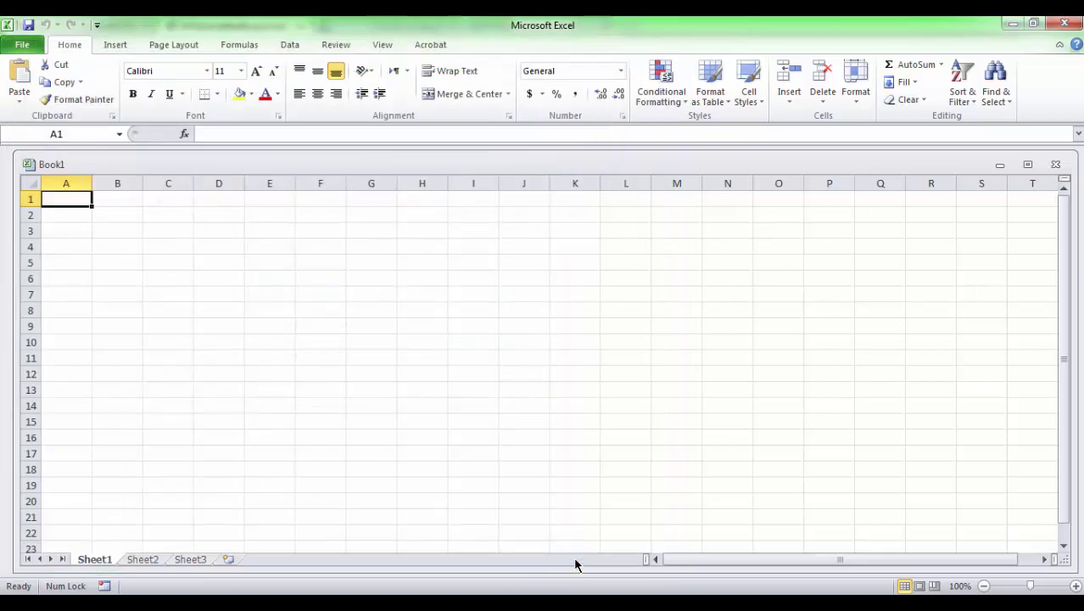
# Save Book1.xlsx into the Eduepidia world folder on Local Disk (E:).
pyautogui.click(28, 26)
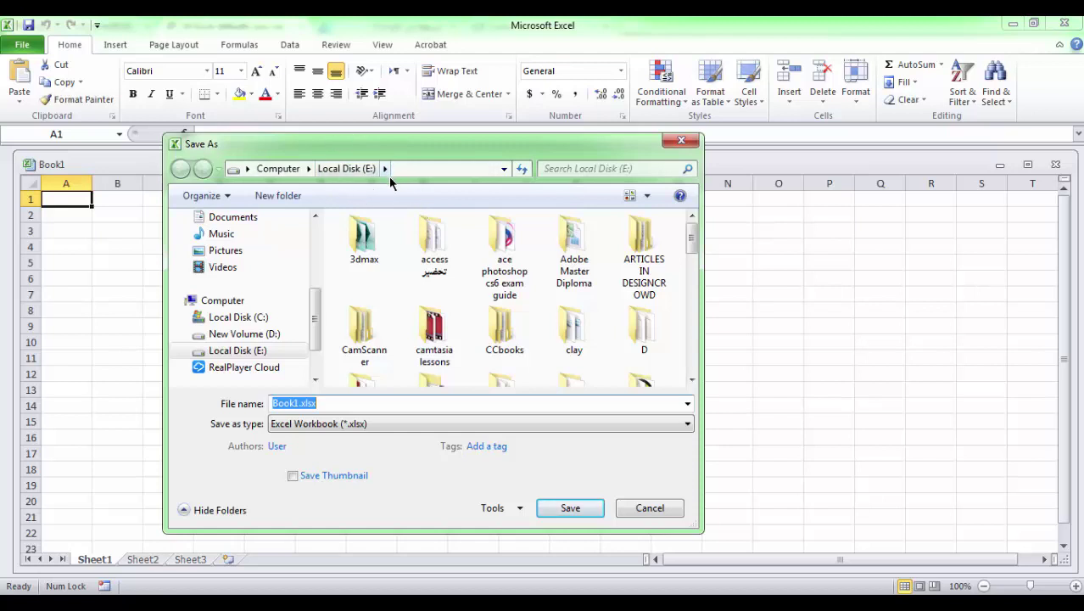
pyautogui.press('Return')
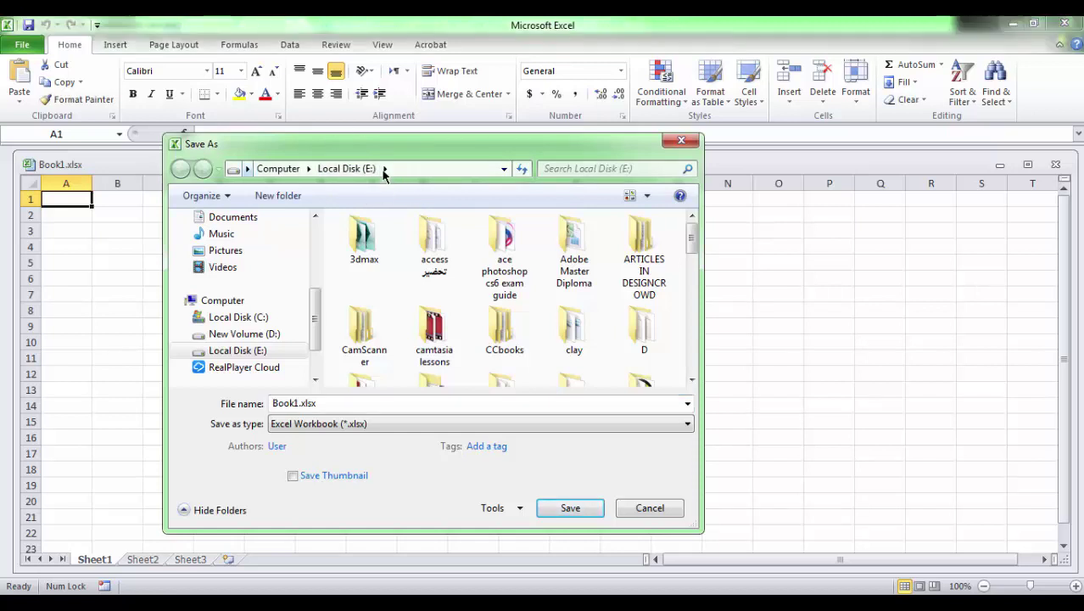
pyautogui.click(384, 169)
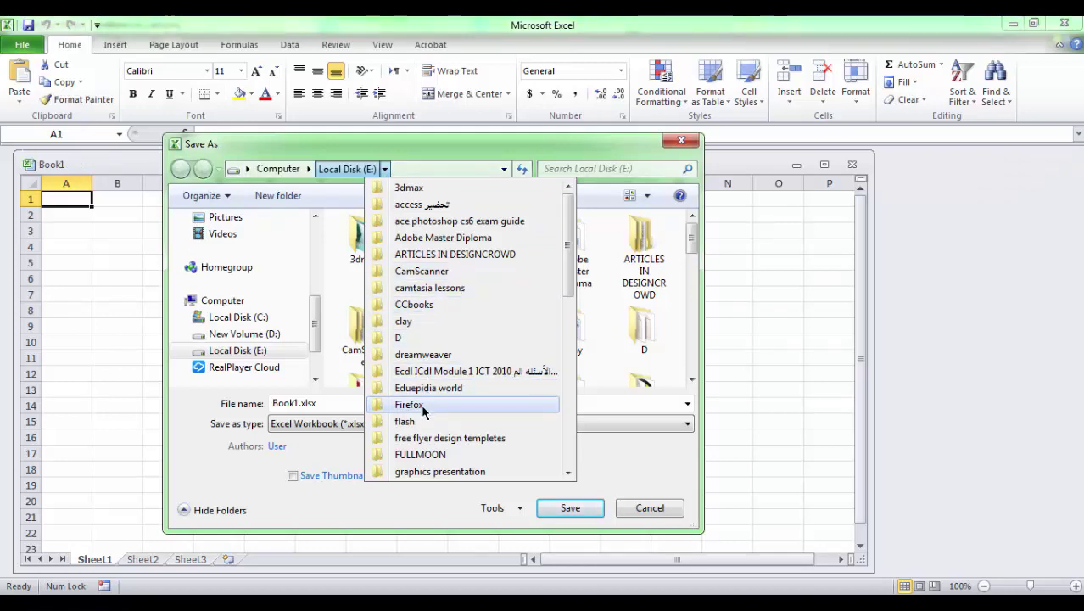
pyautogui.press('Up')
pyautogui.press('Up')
pyautogui.click(450, 389)
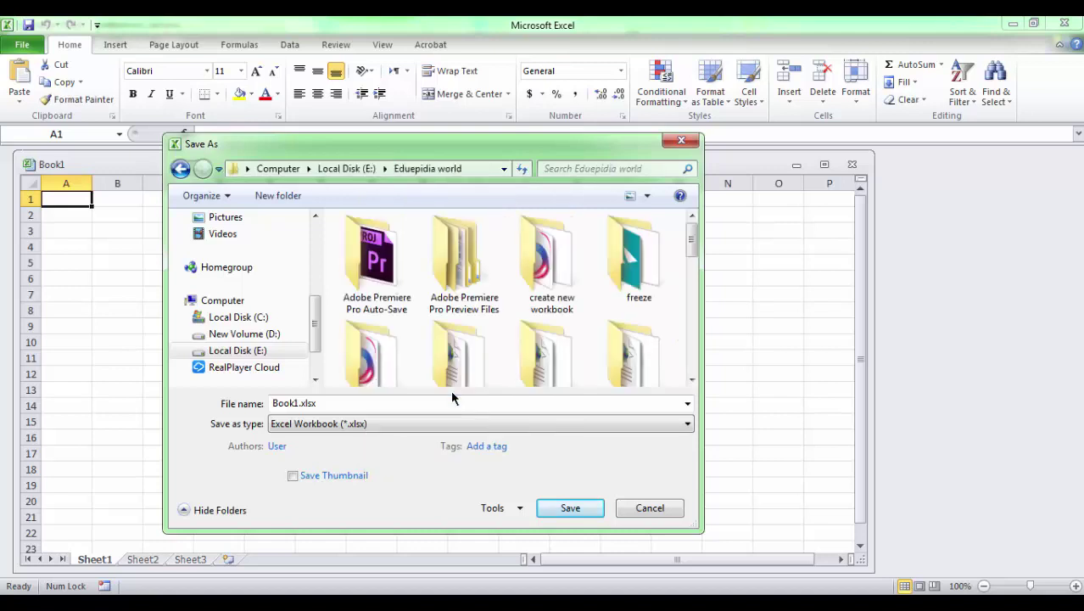
pyautogui.click(569, 508)
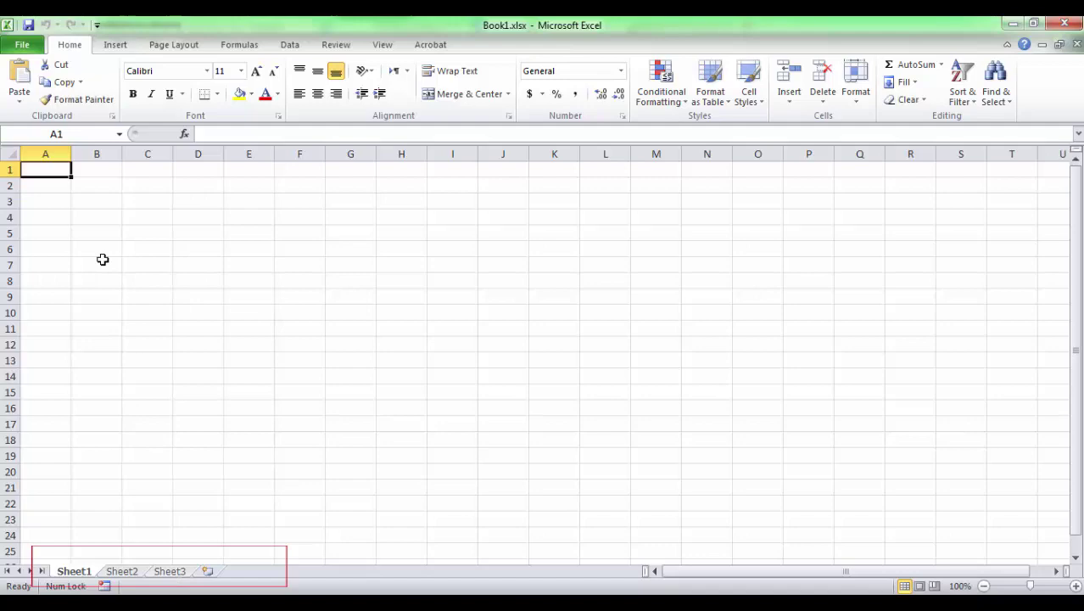
# Create the new blank workbook Book2 from the File > New page.
pyautogui.click(22, 44)
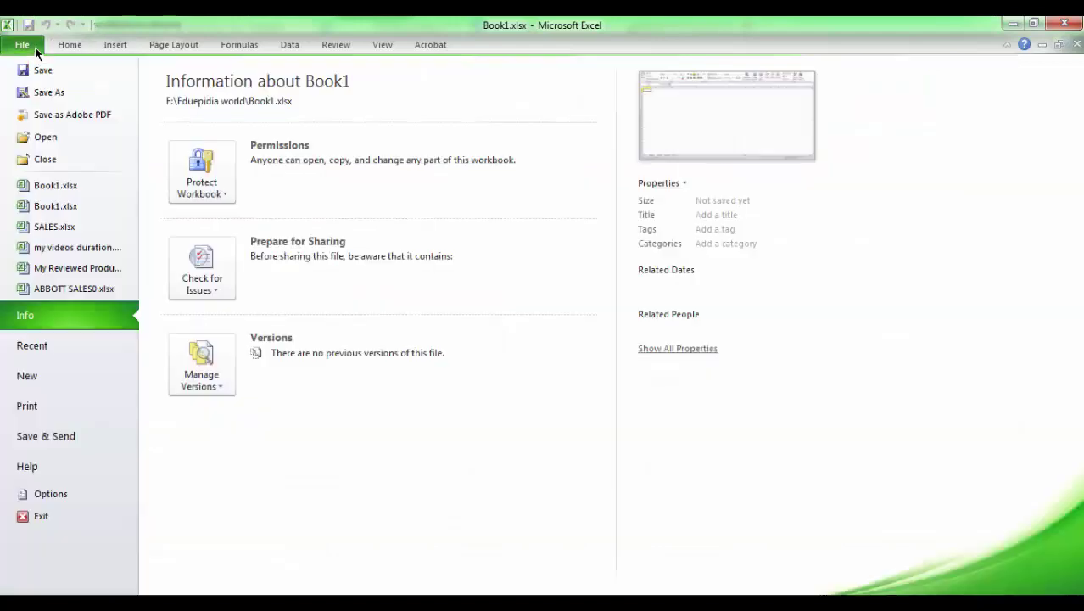
pyautogui.click(28, 375)
pyautogui.click(827, 418)
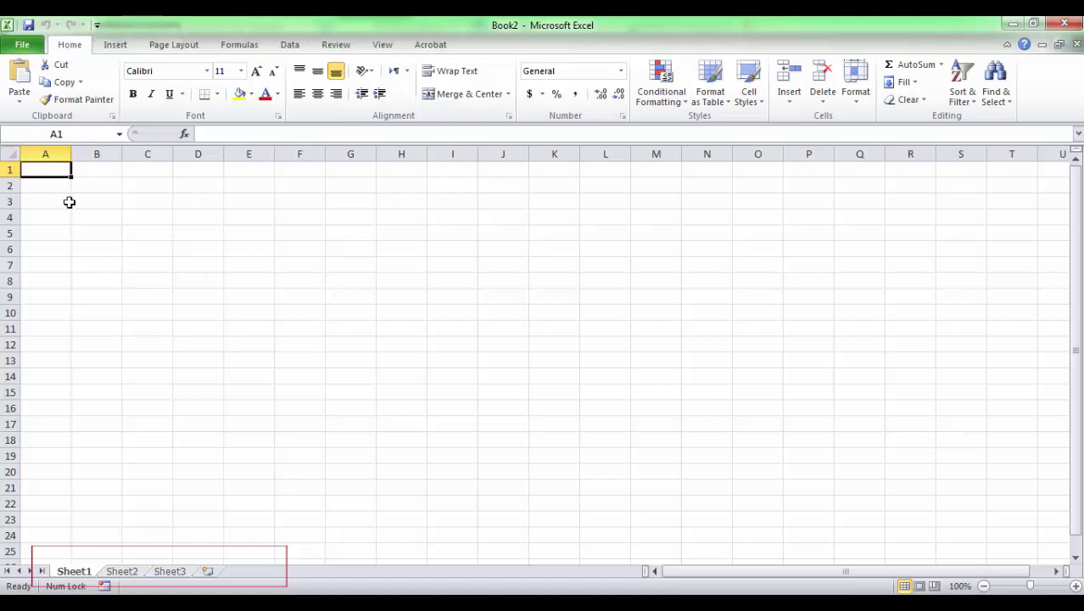
# Change the sheets included in new workbooks from 3 to 1 and apply the option.
pyautogui.click(25, 48)
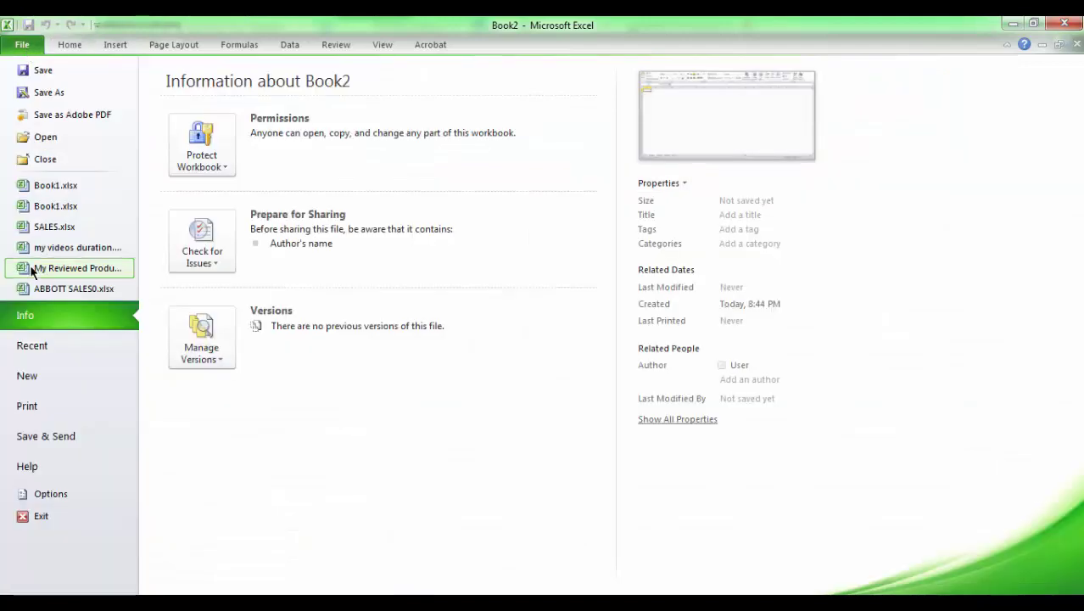
pyautogui.click(35, 493)
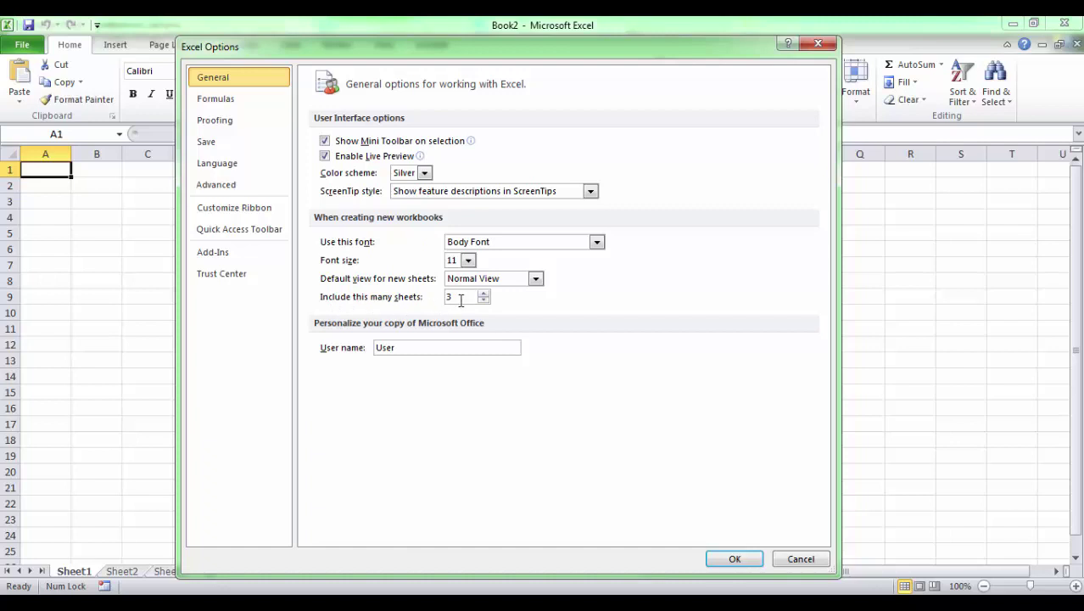
pyautogui.moveTo(462, 297); pyautogui.dragTo(432, 308)
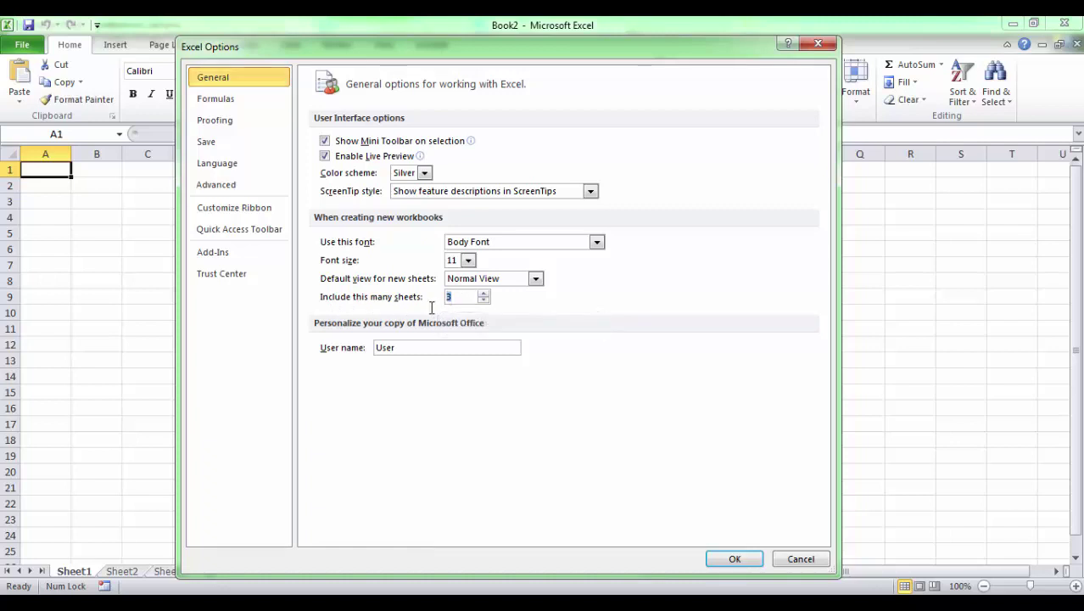
pyautogui.write('1')
pyautogui.click(726, 558)
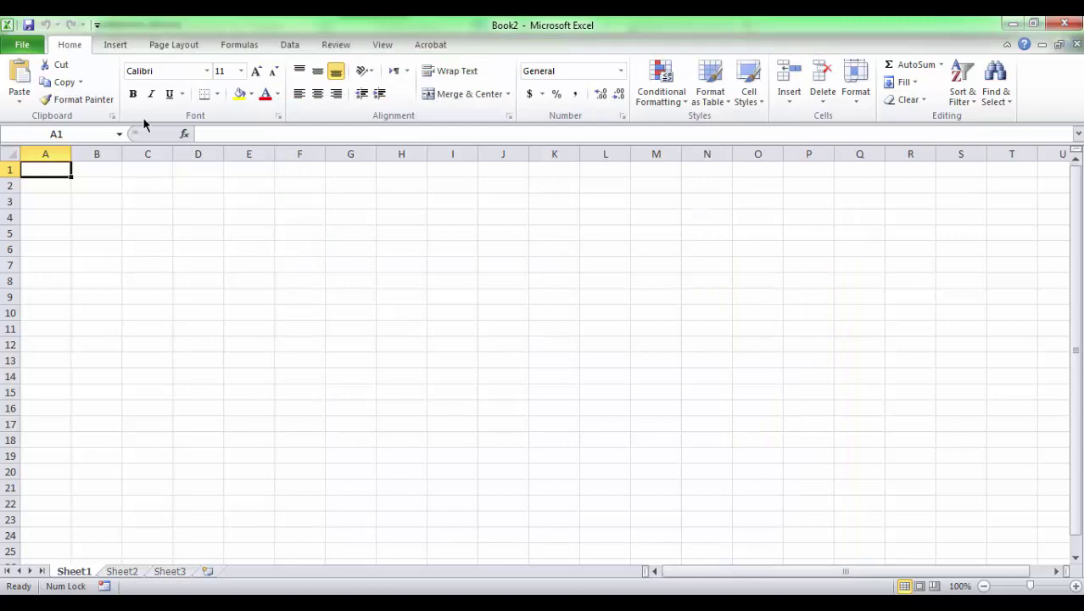
pyautogui.click(24, 45)
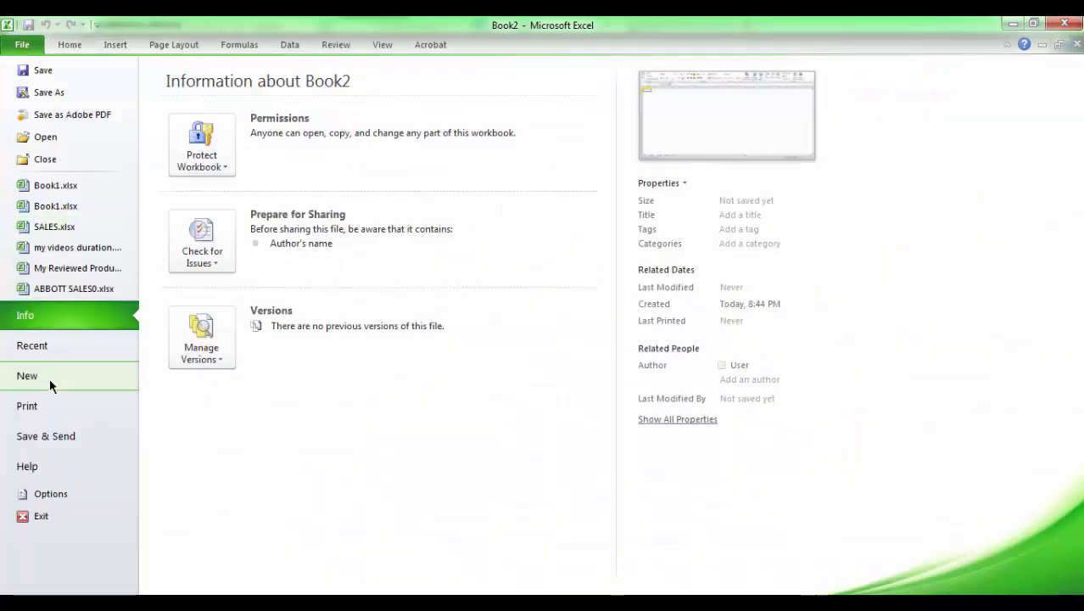
# Create the single-sheet Book3 workbook and reopen Excel Options on its General page.
pyautogui.click(49, 377)
pyautogui.click(827, 407)
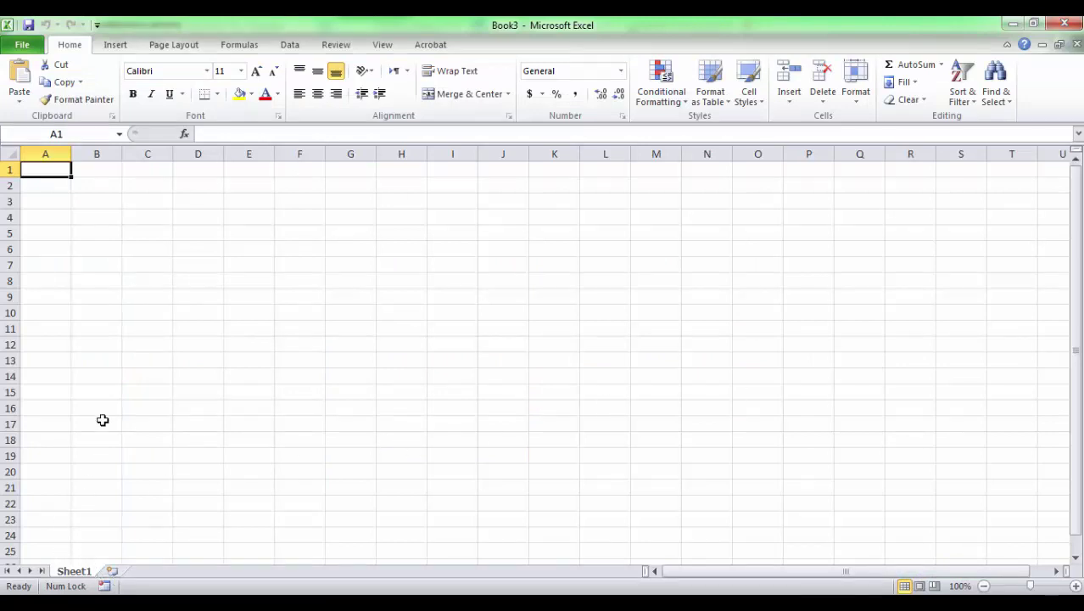
pyautogui.click(23, 45)
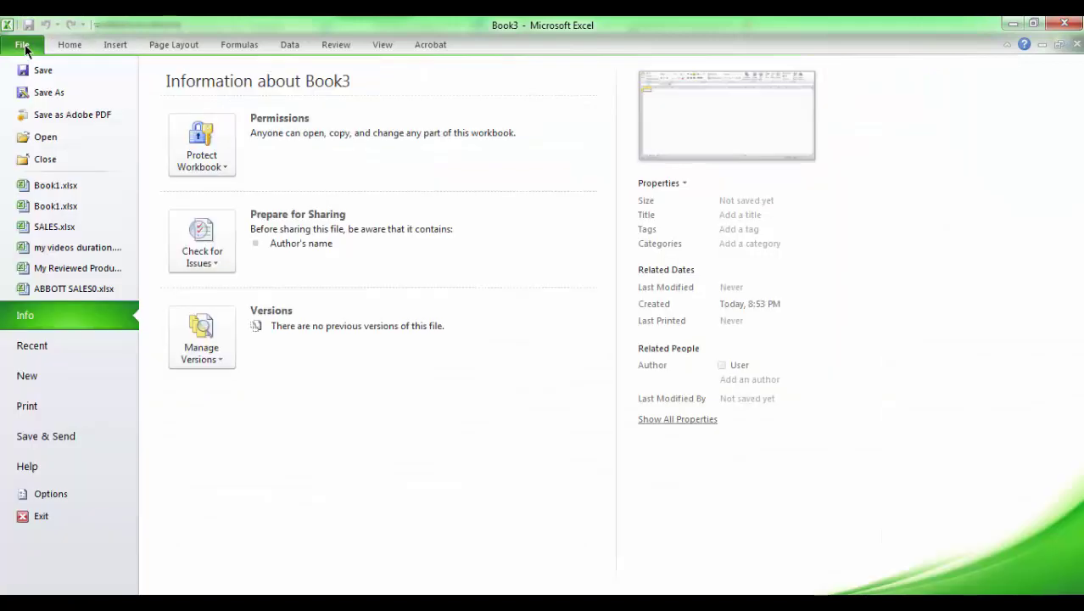
pyautogui.click(47, 497)
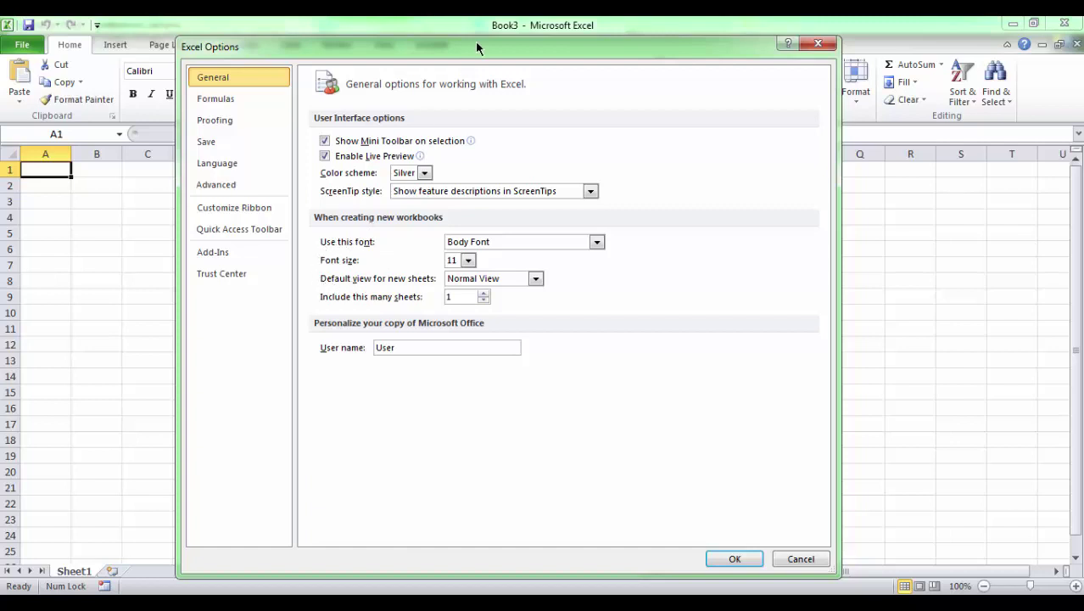
# Set the default font for new workbooks to Algerian at size 26.
pyautogui.moveTo(477, 48); pyautogui.dragTo(640, 51)
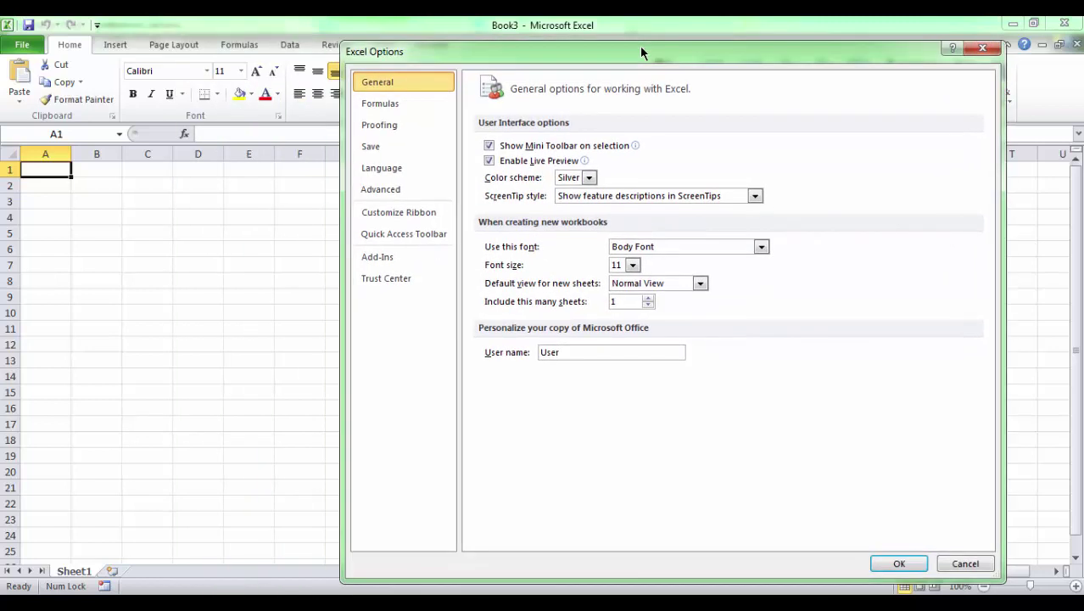
pyautogui.click(762, 248)
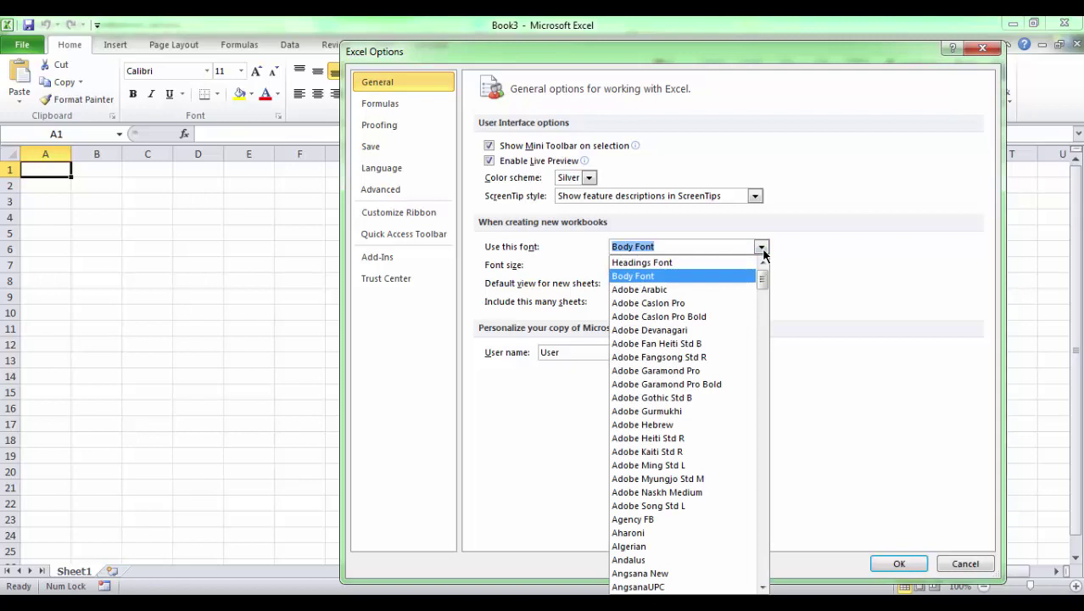
pyautogui.click(642, 545)
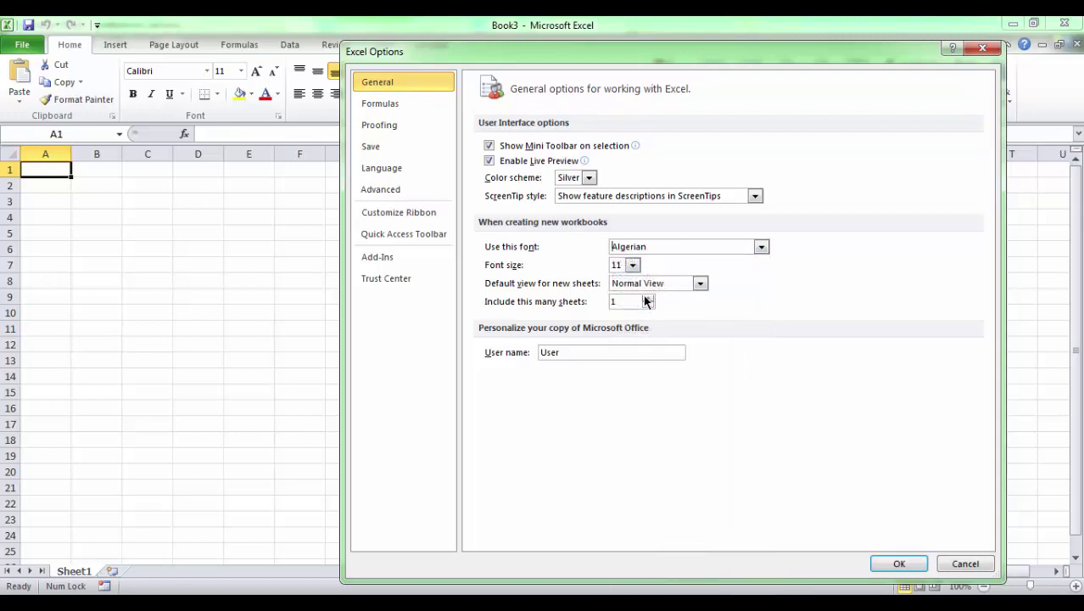
pyautogui.click(632, 265)
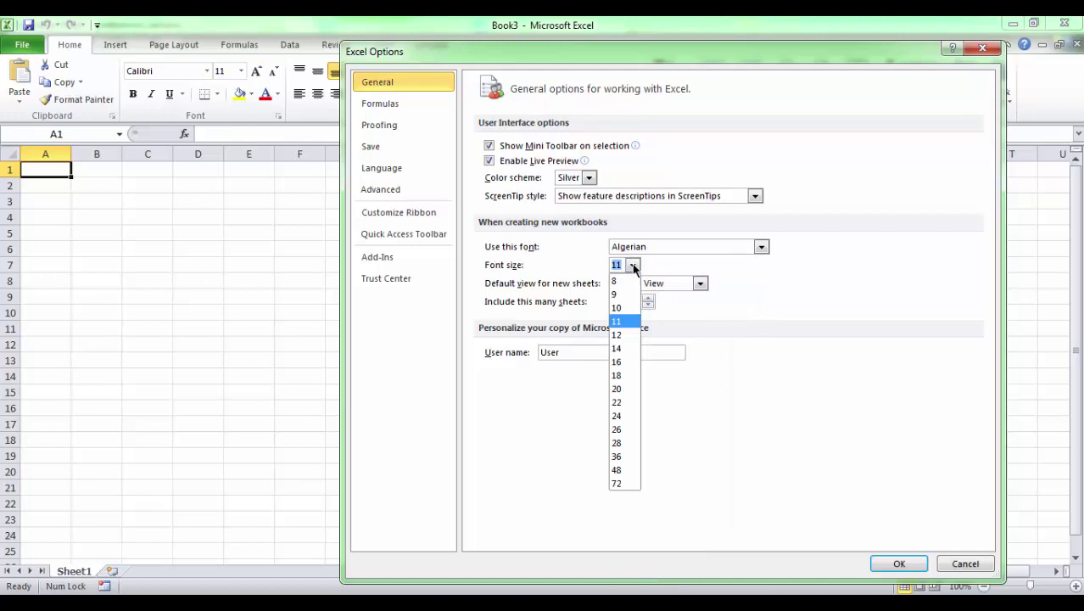
pyautogui.click(620, 430)
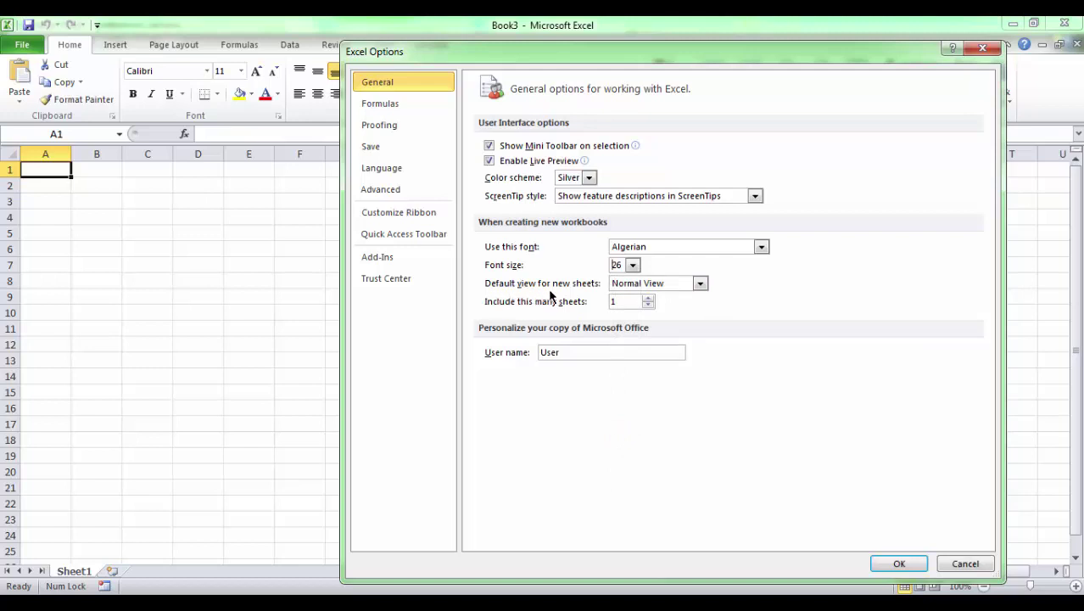
pyautogui.click(692, 282)
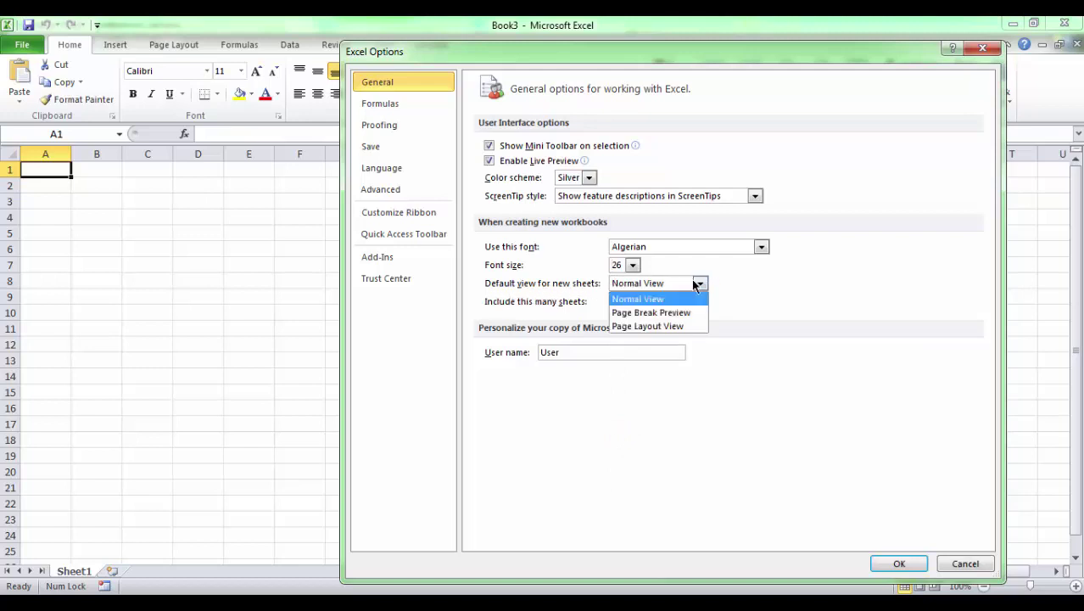
# Make Page Layout View the default sheet view, apply, accept the restart notice, and close Excel.
pyautogui.click(668, 327)
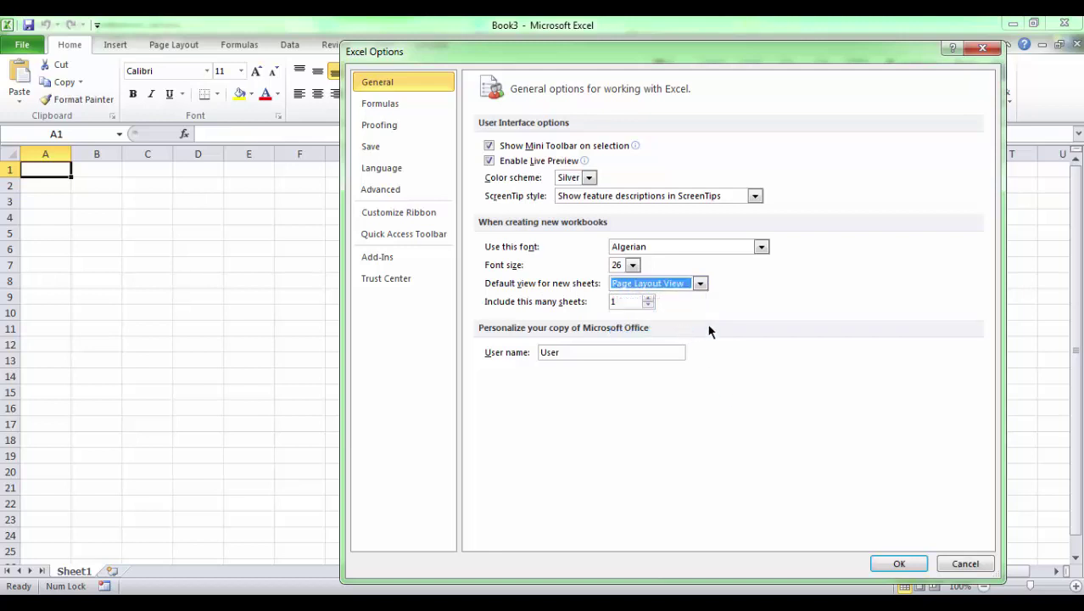
pyautogui.click(701, 284)
pyautogui.click(701, 283)
pyautogui.click(896, 563)
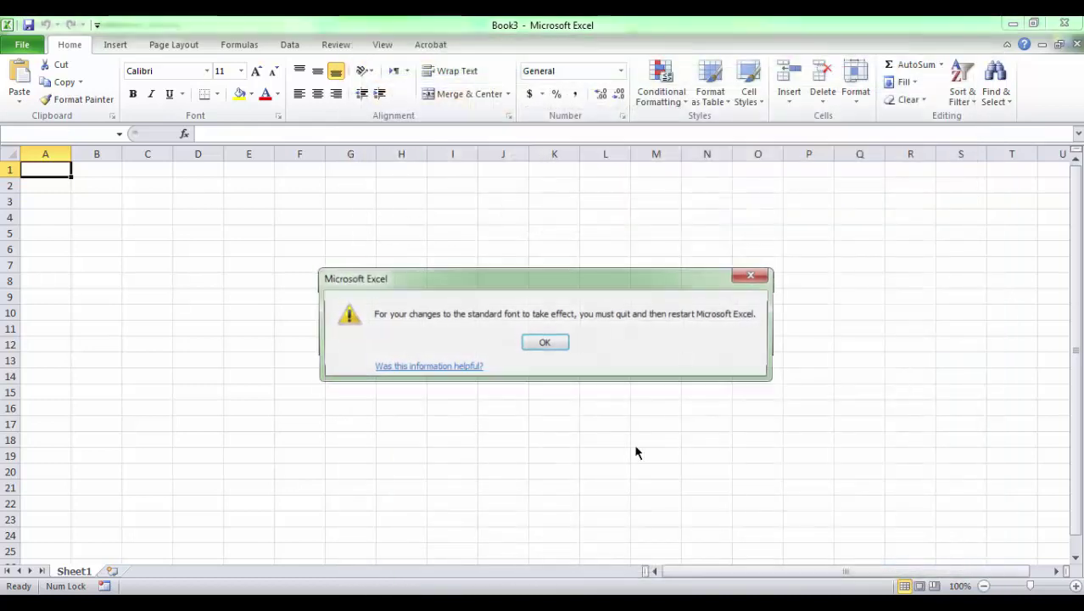
pyautogui.click(545, 343)
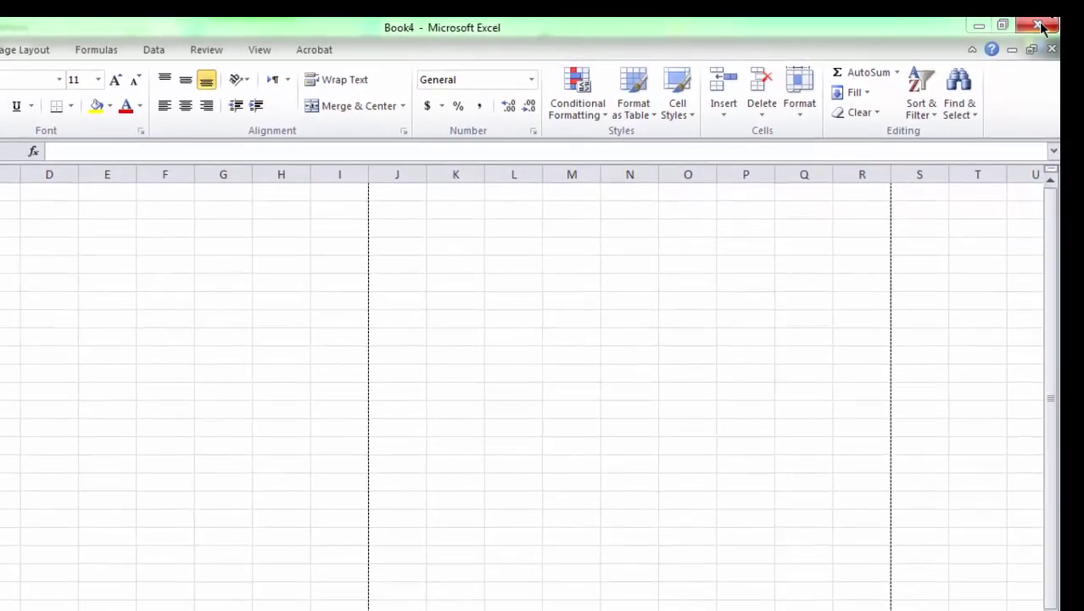
pyautogui.click(1065, 23)
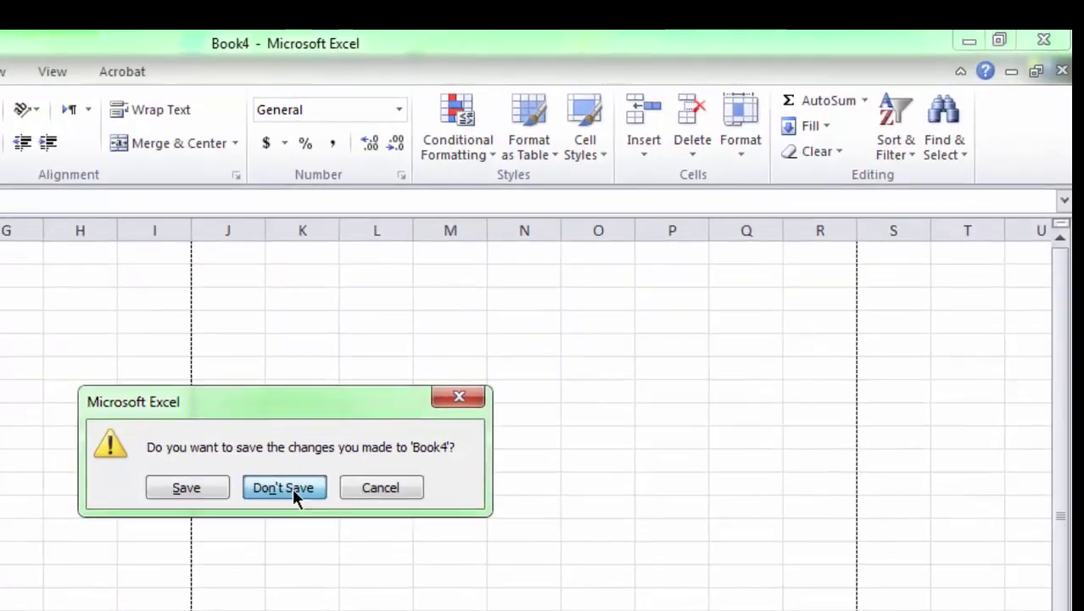
# Close Book4 without saving and relaunch Microsoft Excel 2010 from the Start menu.
pyautogui.click(403, 406)
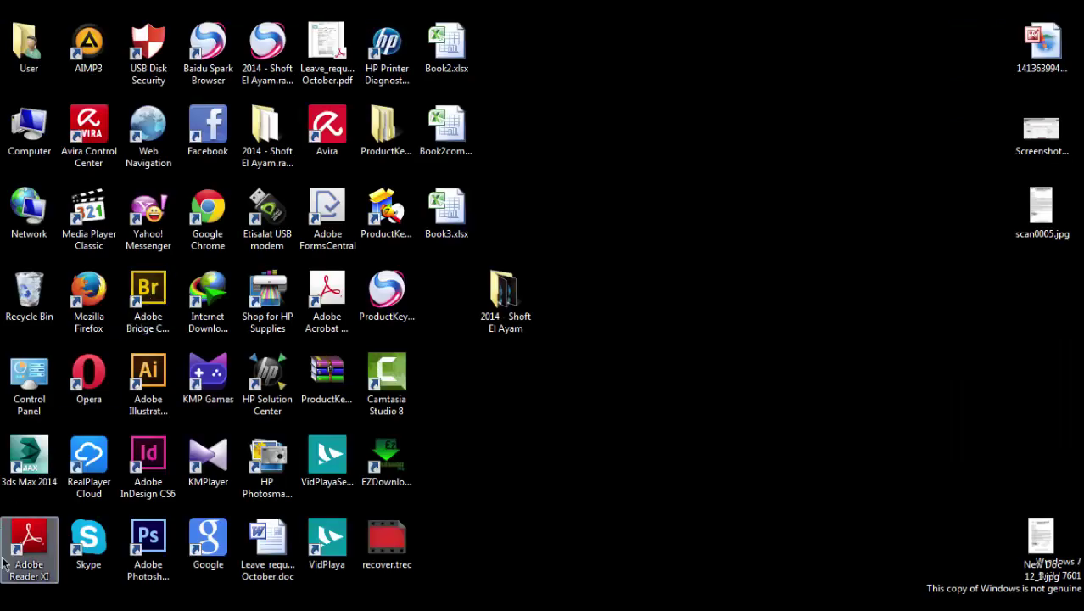
pyautogui.click(17, 604)
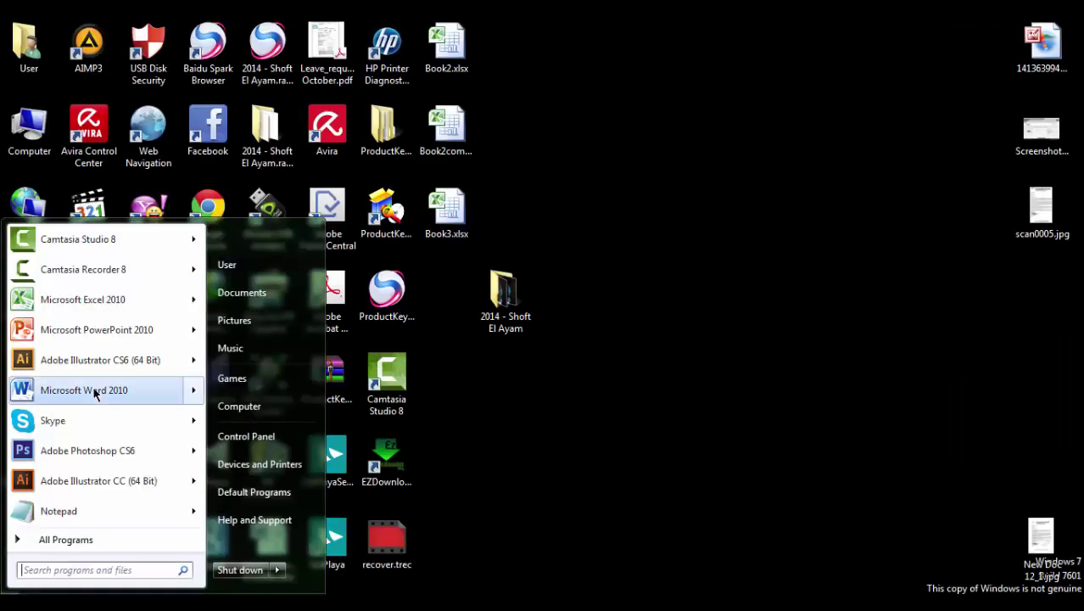
pyautogui.click(104, 298)
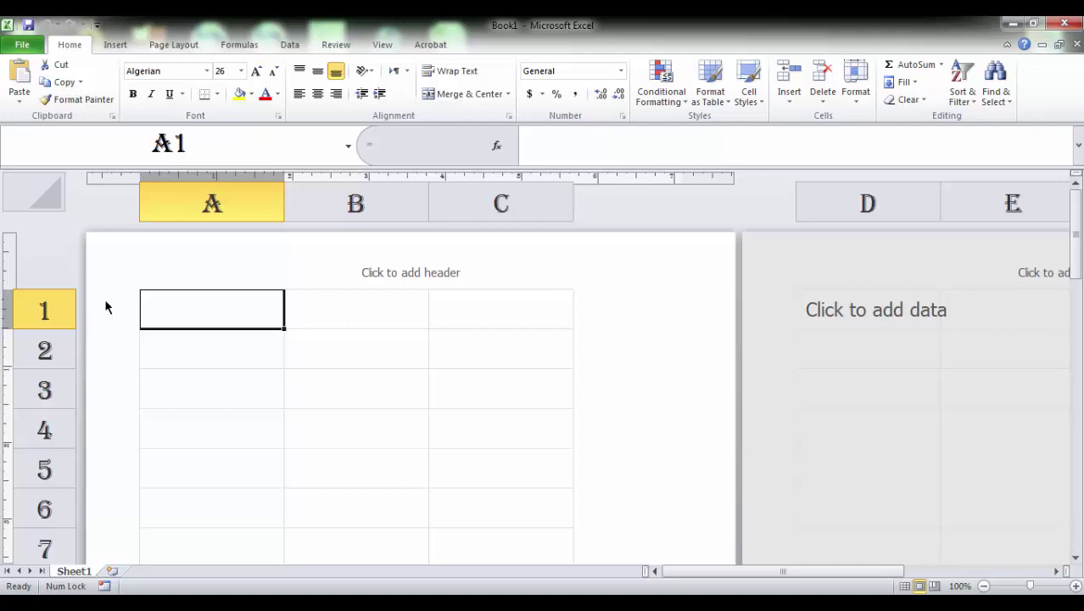
# Enter GG in cell A1 to check the Algerian 26 default font.
pyautogui.write('GG')
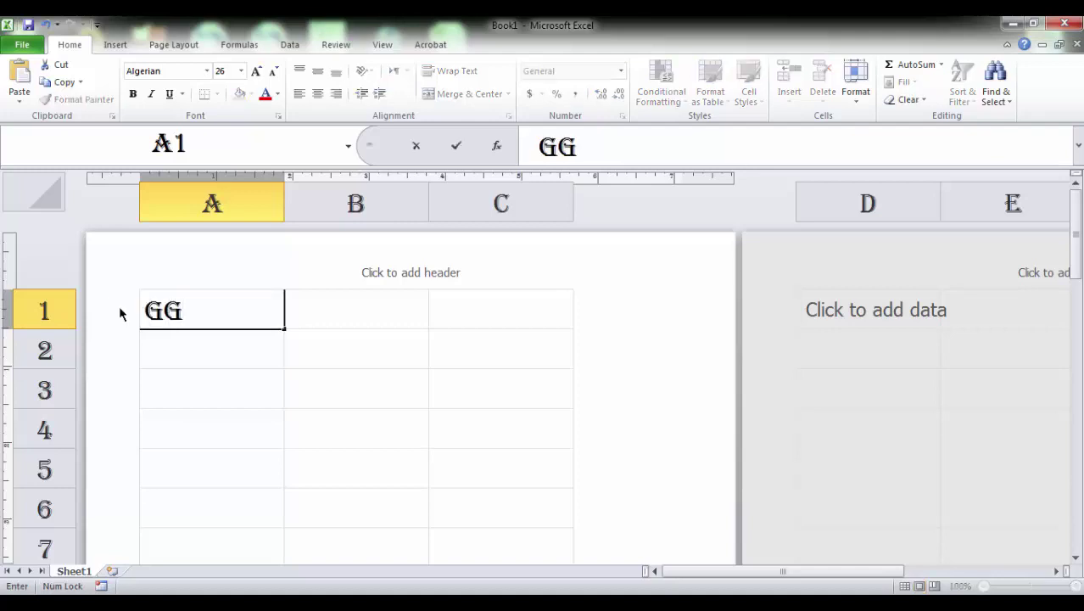
pyautogui.click(212, 347)
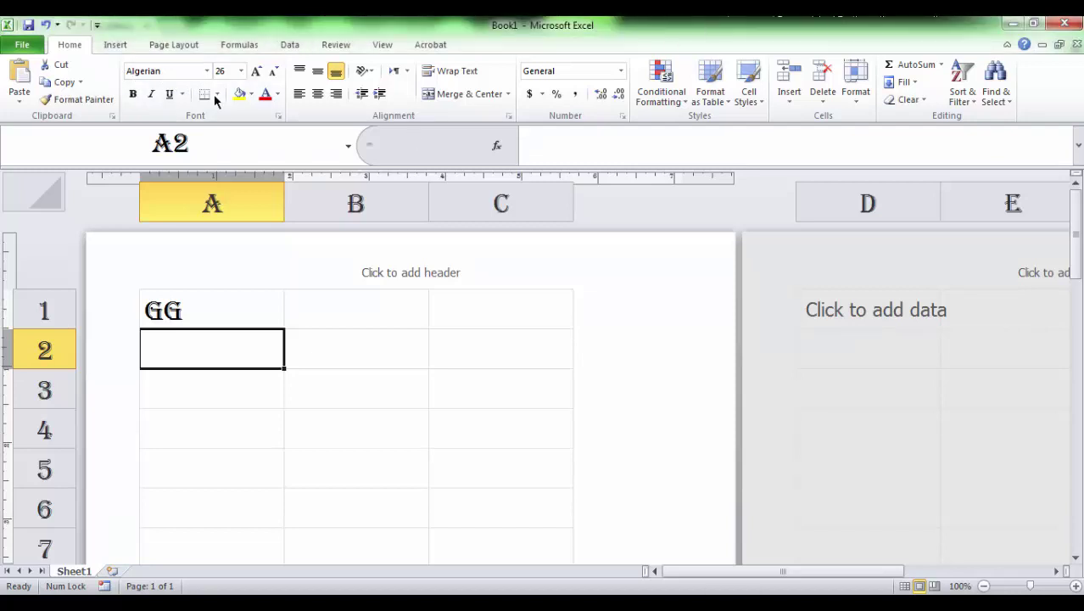
# In General options, reset new workbooks to Body Font, size 11, Normal View, 3 sheets.
pyautogui.click(26, 47)
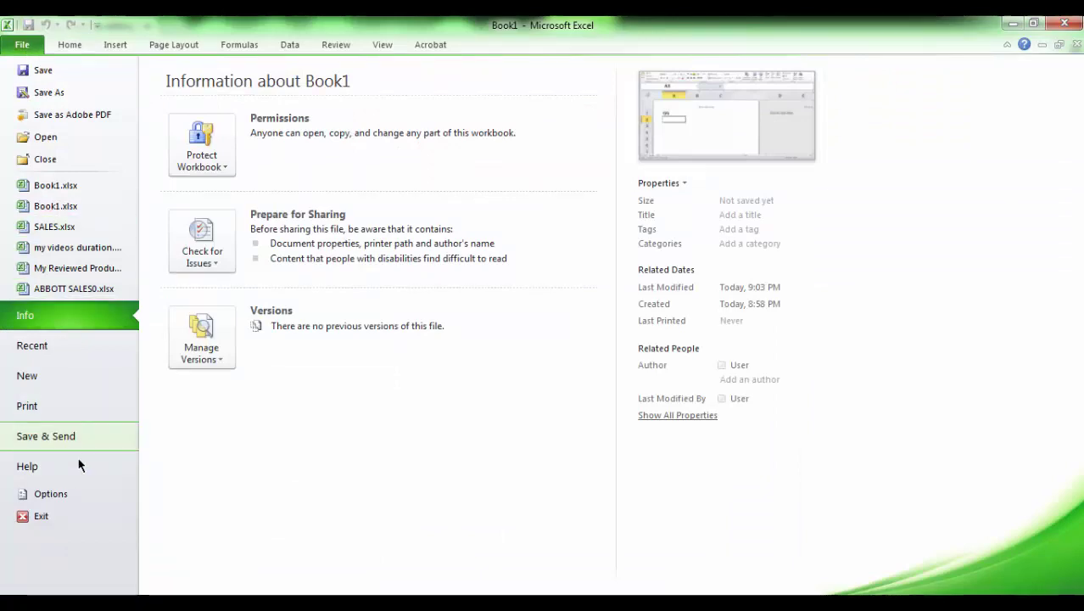
pyautogui.click(78, 493)
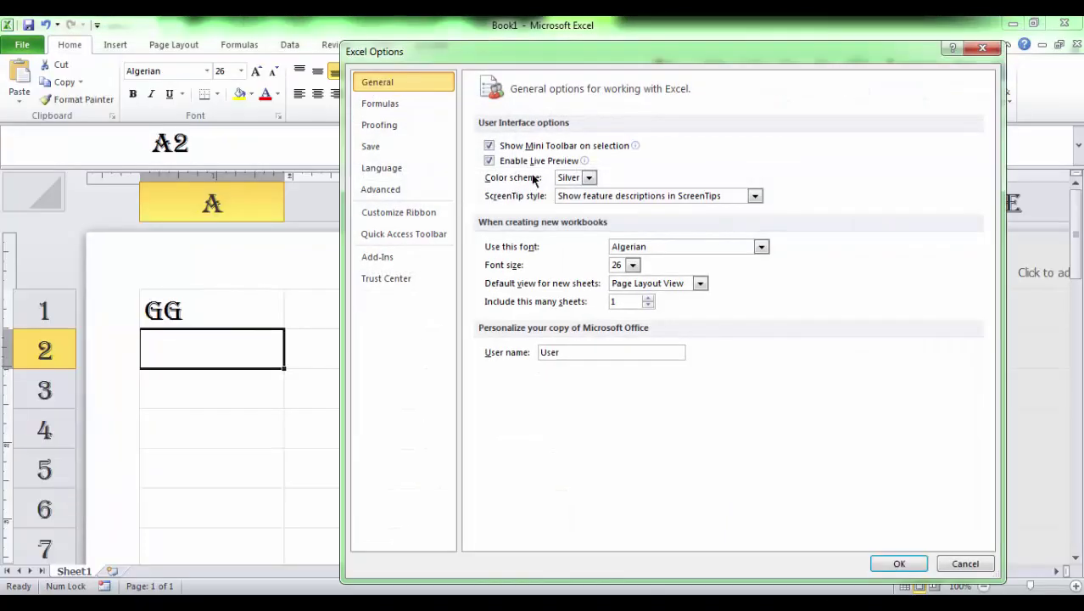
pyautogui.click(762, 247)
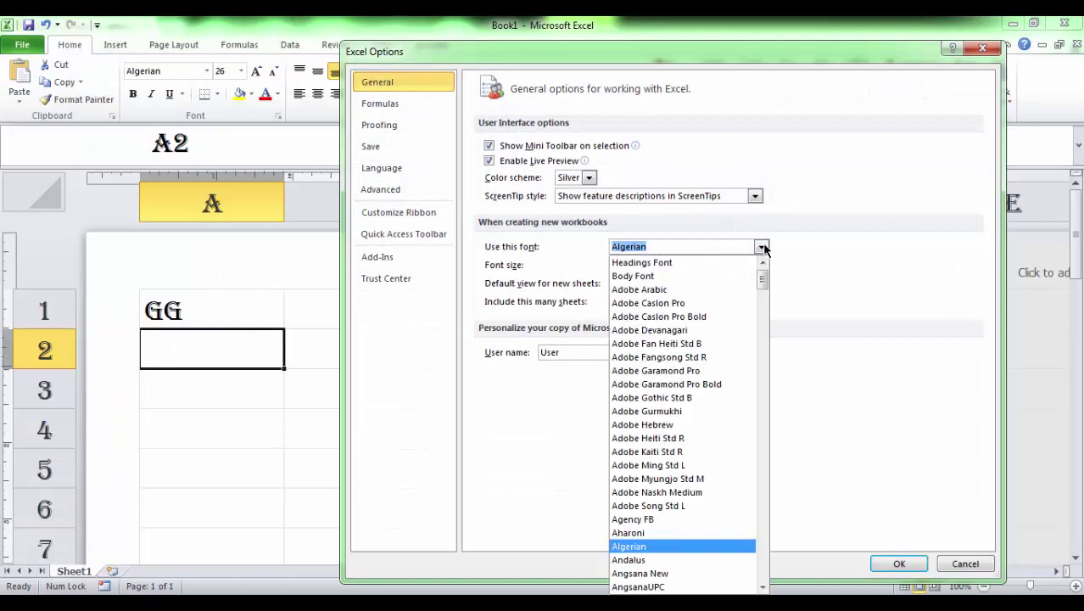
pyautogui.click(686, 277)
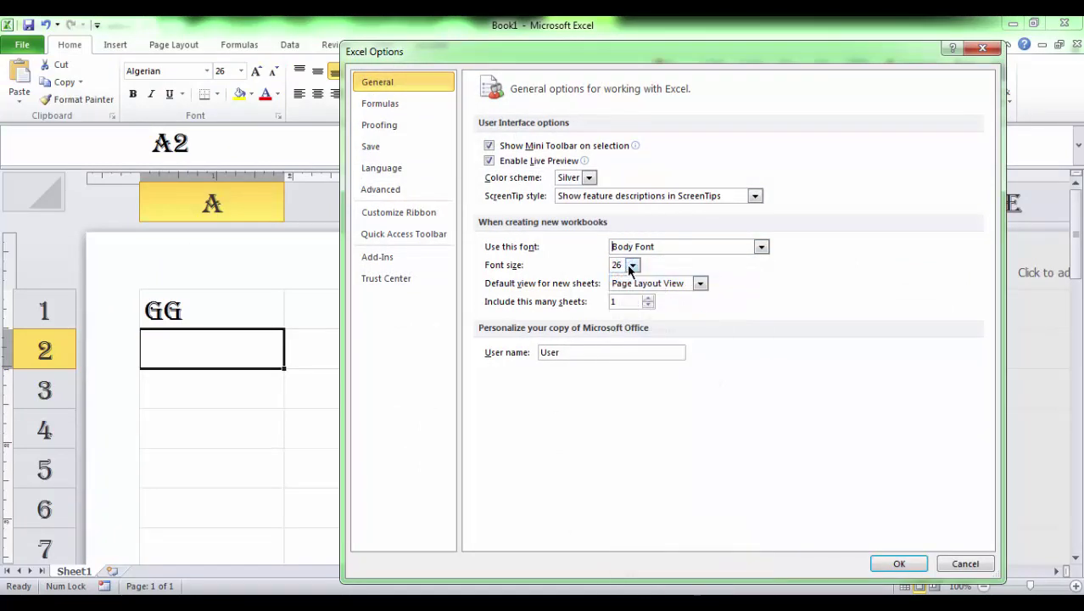
pyautogui.click(632, 266)
pyautogui.click(624, 320)
pyautogui.click(700, 284)
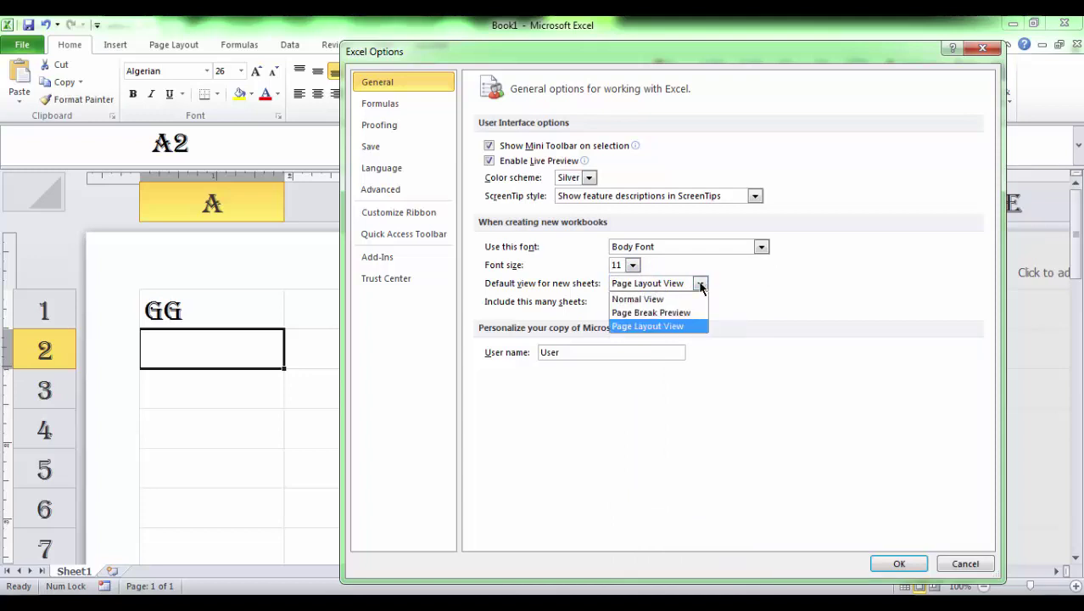
pyautogui.click(681, 300)
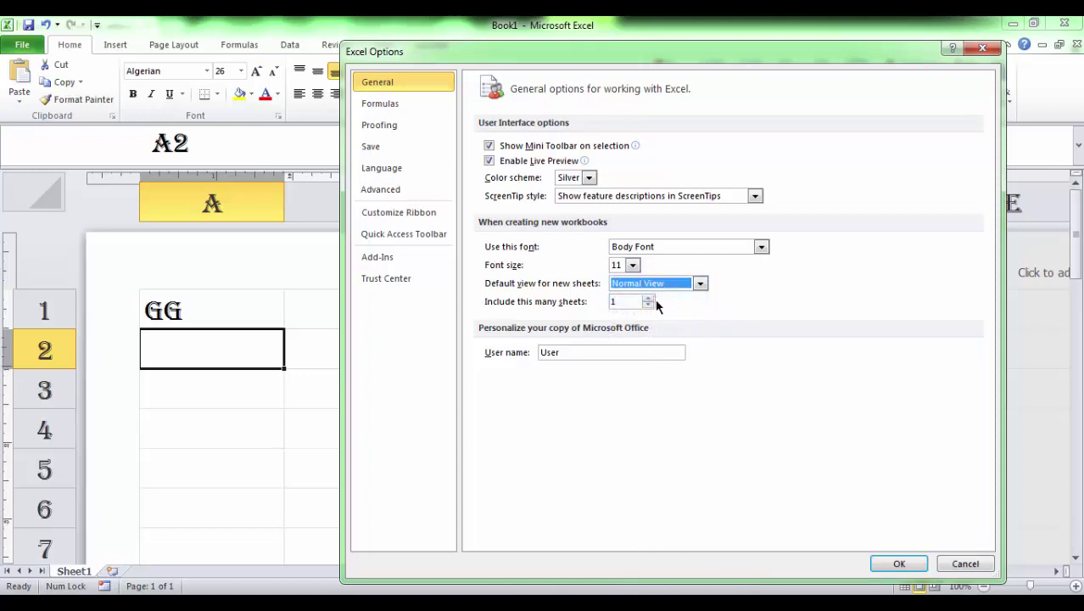
pyautogui.click(648, 298)
pyautogui.click(648, 298)
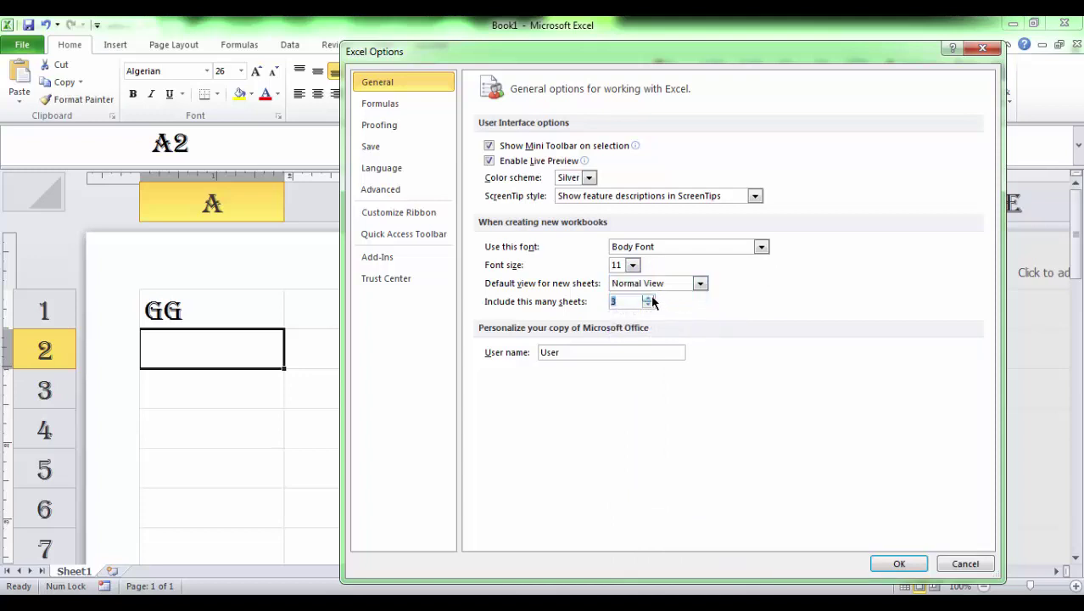
# Set the default save format to Excel 97-2003 Workbook (*.xls) and confirm the options.
pyautogui.click(423, 142)
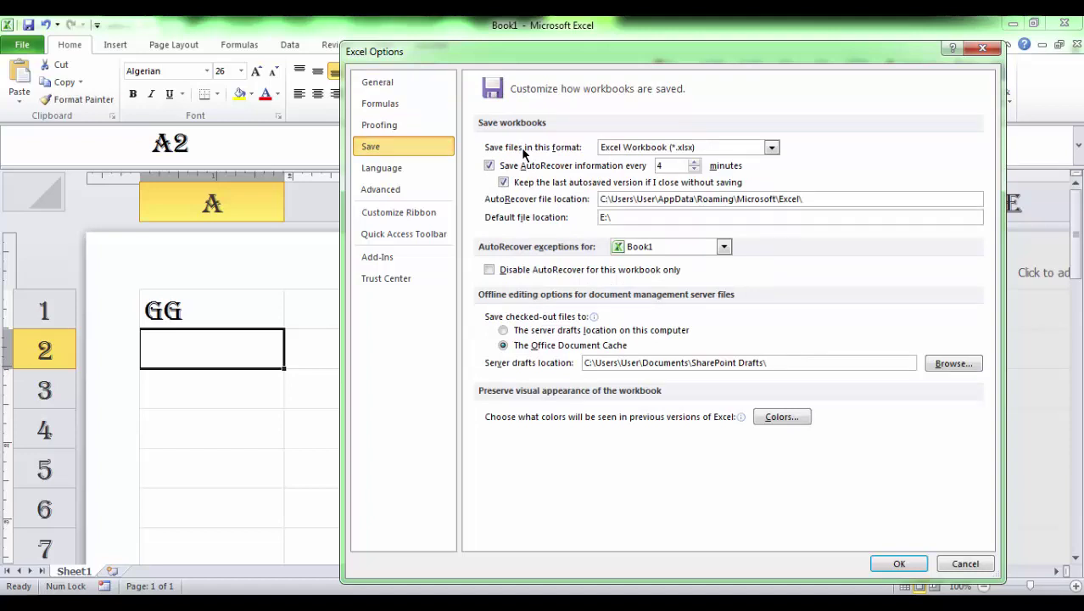
pyautogui.click(772, 148)
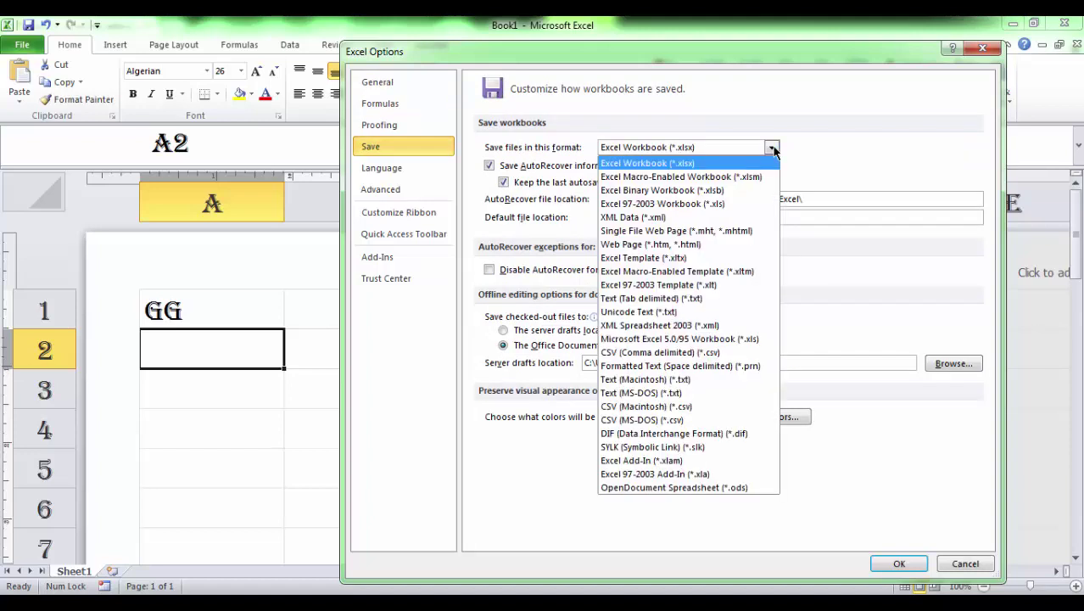
pyautogui.click(713, 206)
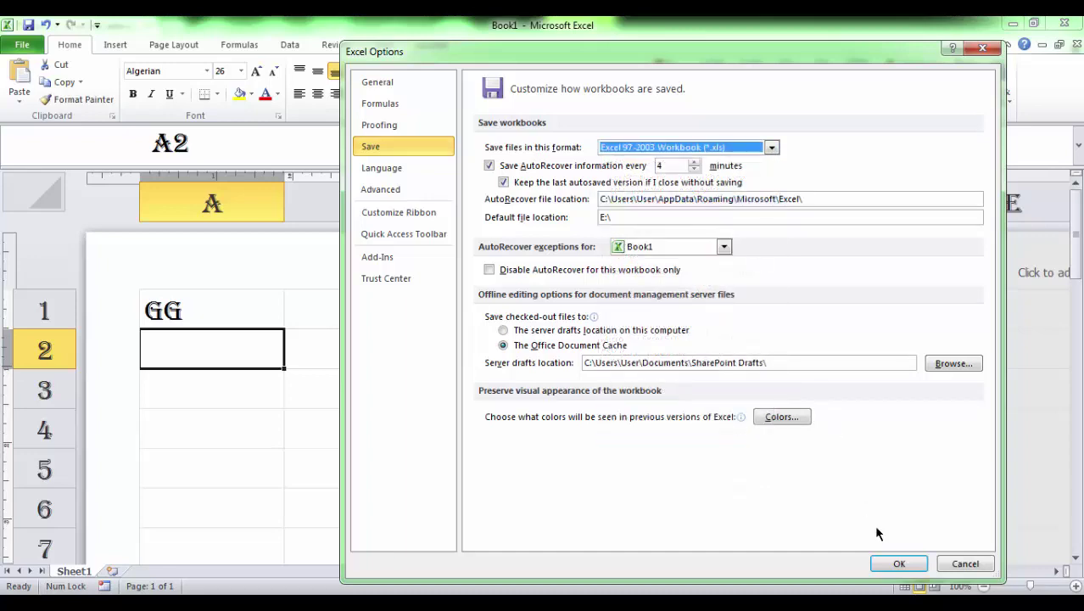
pyautogui.click(896, 561)
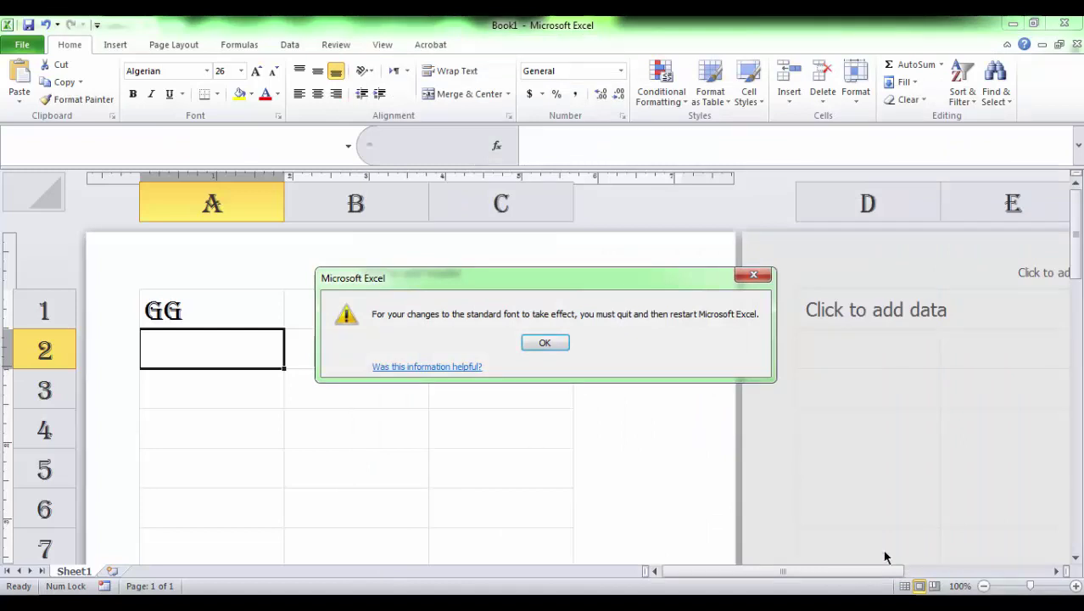
# Dismiss the restart notice and create a new blank workbook from File > New.
pyautogui.click(545, 343)
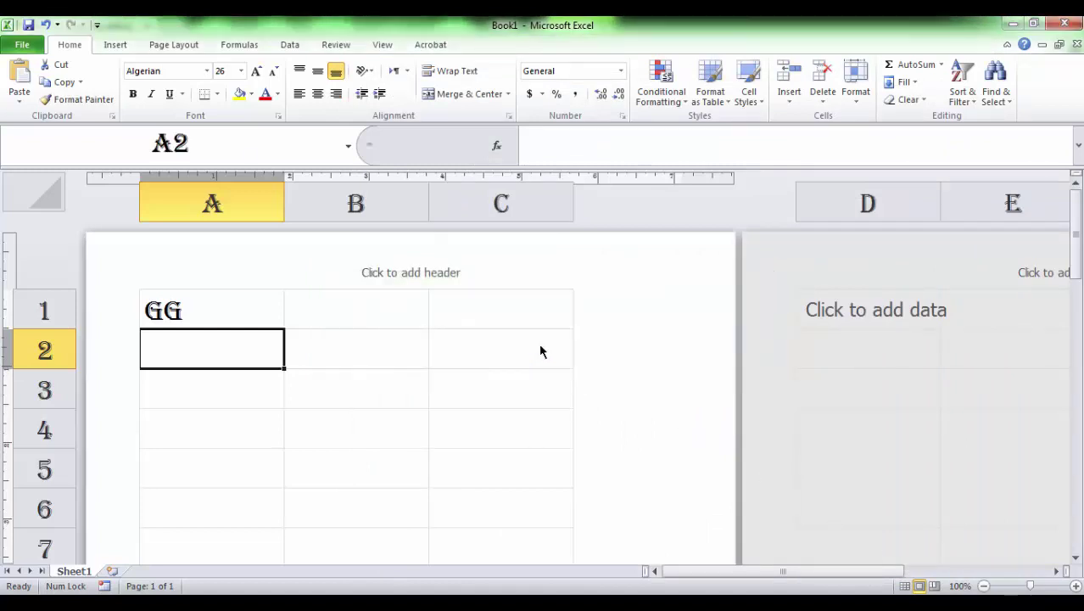
pyautogui.click(25, 46)
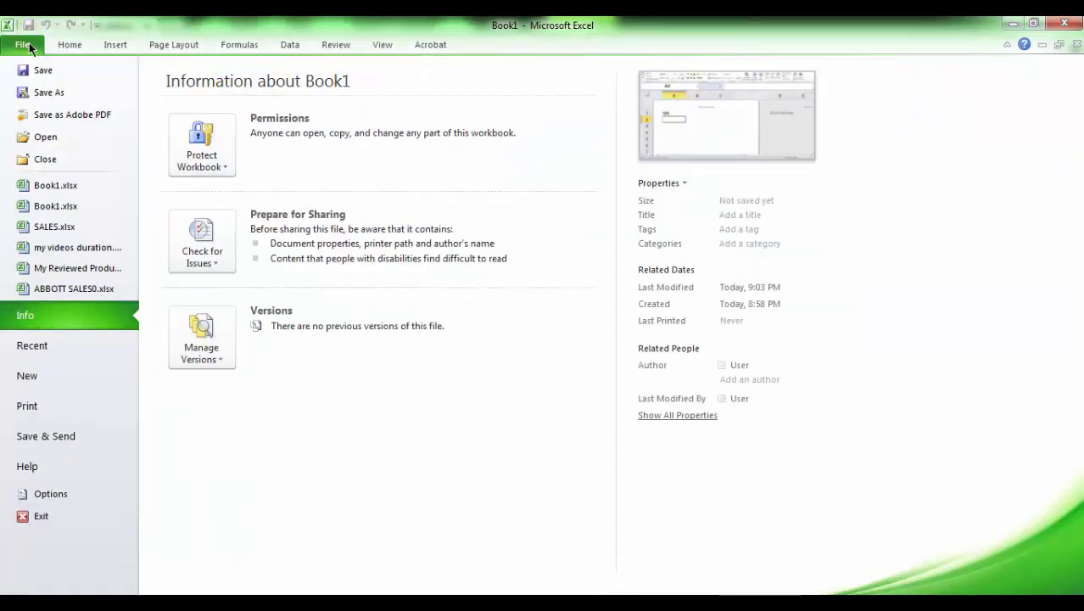
pyautogui.click(66, 376)
pyautogui.click(849, 414)
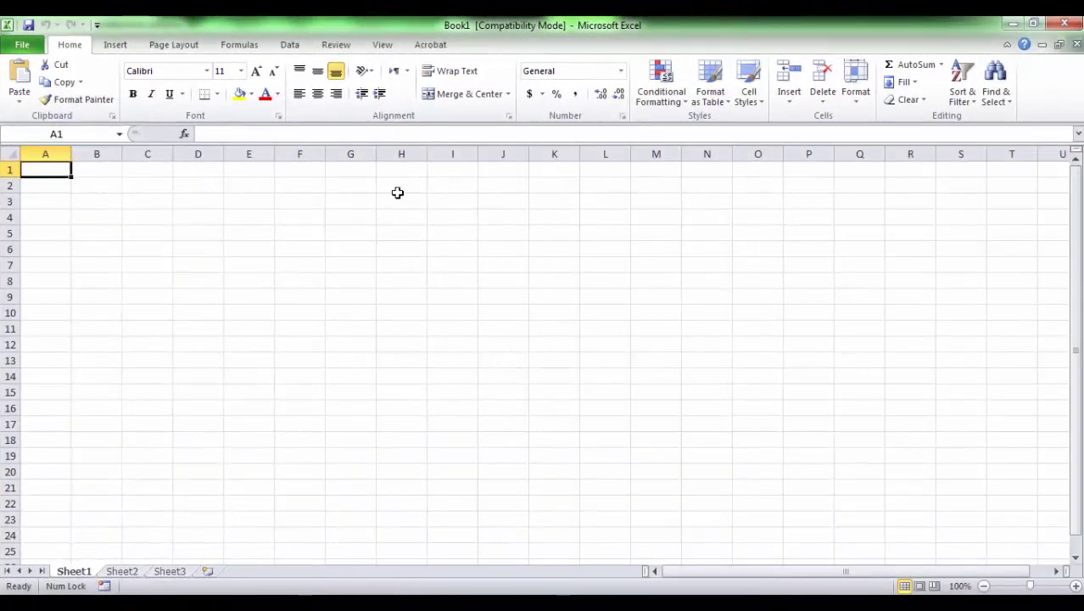
# In Advanced options under Display, set the default sheet direction to Right-to-left and apply.
pyautogui.click(22, 44)
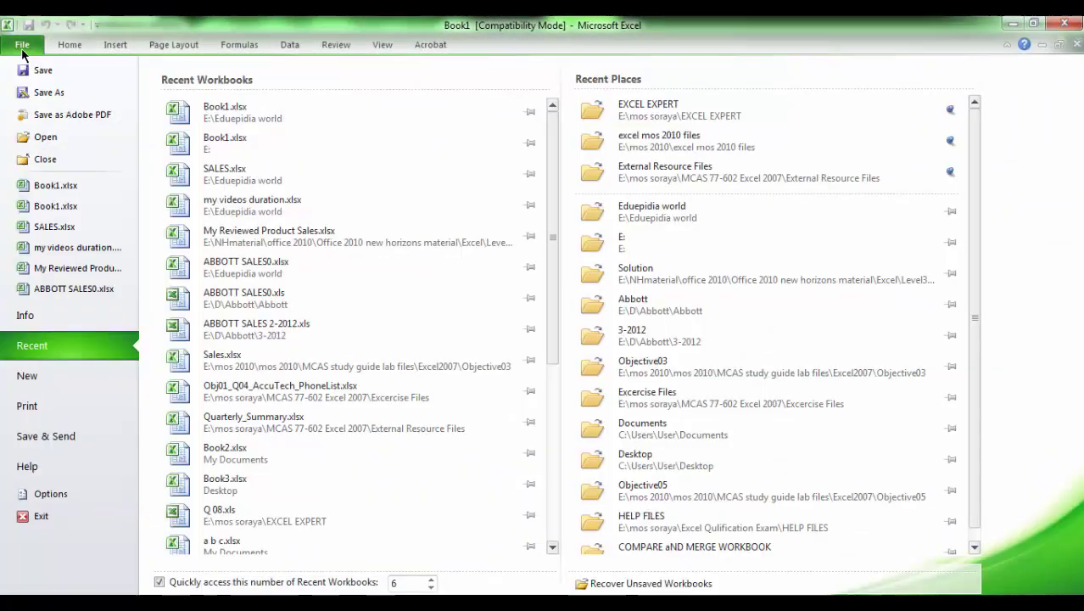
pyautogui.click(61, 489)
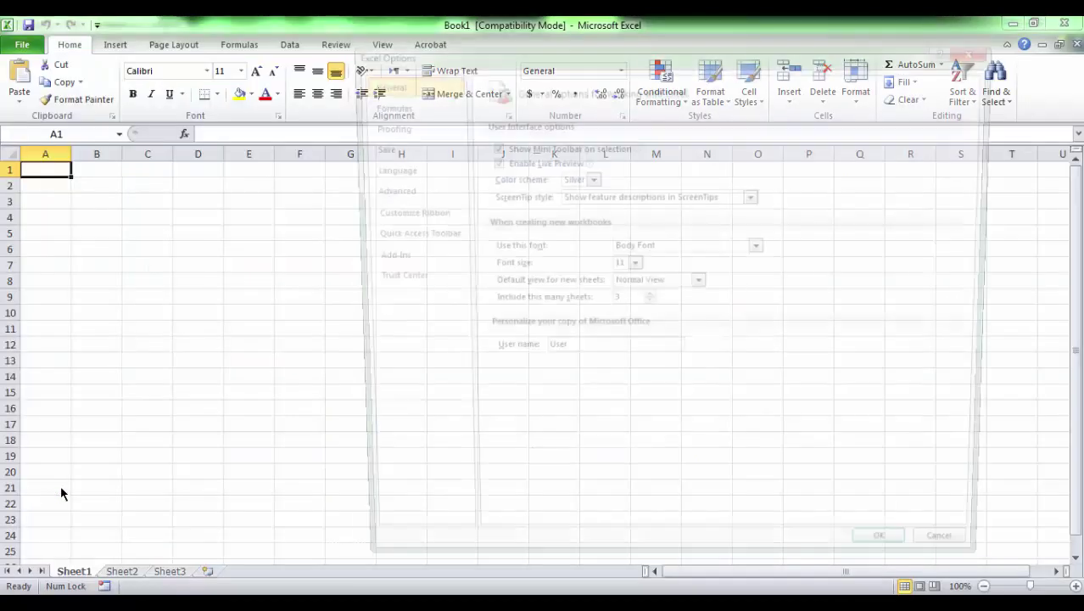
pyautogui.click(417, 190)
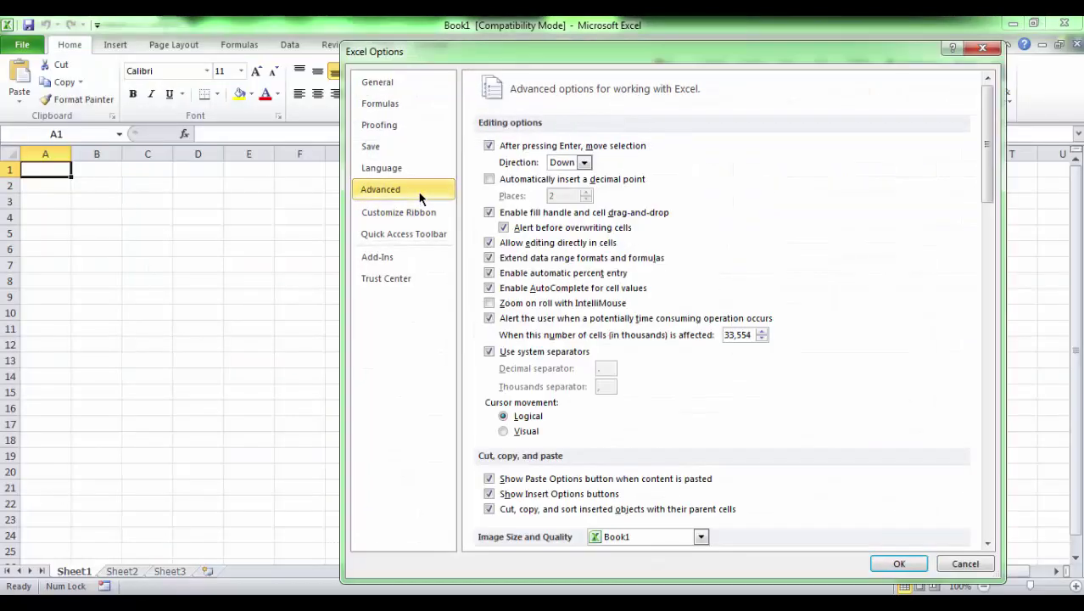
pyautogui.click(988, 543)
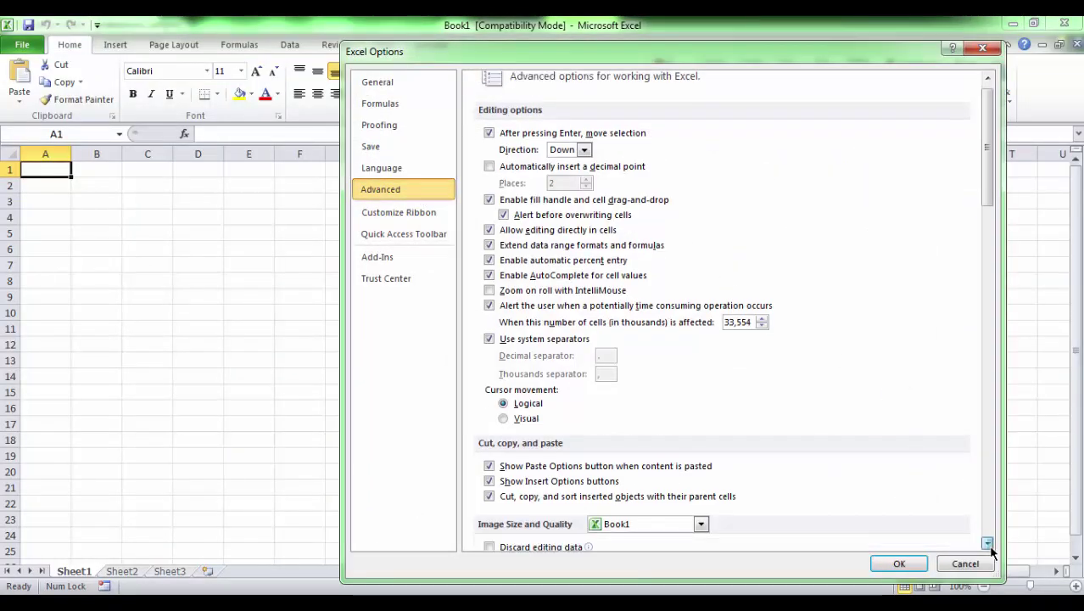
pyautogui.click(988, 545)
pyautogui.click(989, 545)
pyautogui.click(988, 544)
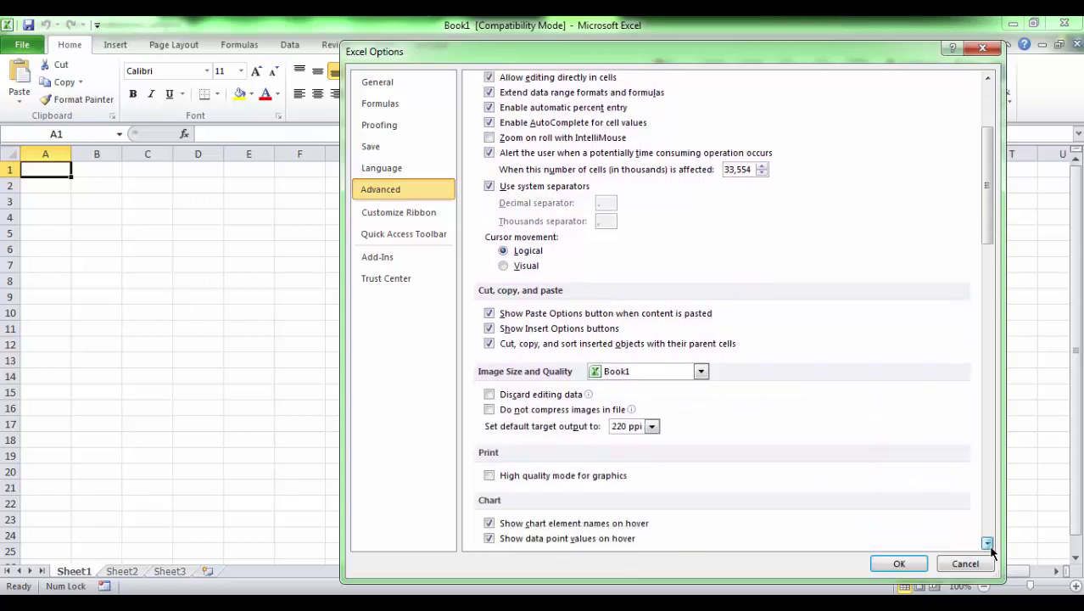
pyautogui.click(988, 544)
pyautogui.click(988, 545)
pyautogui.click(988, 544)
pyautogui.click(988, 545)
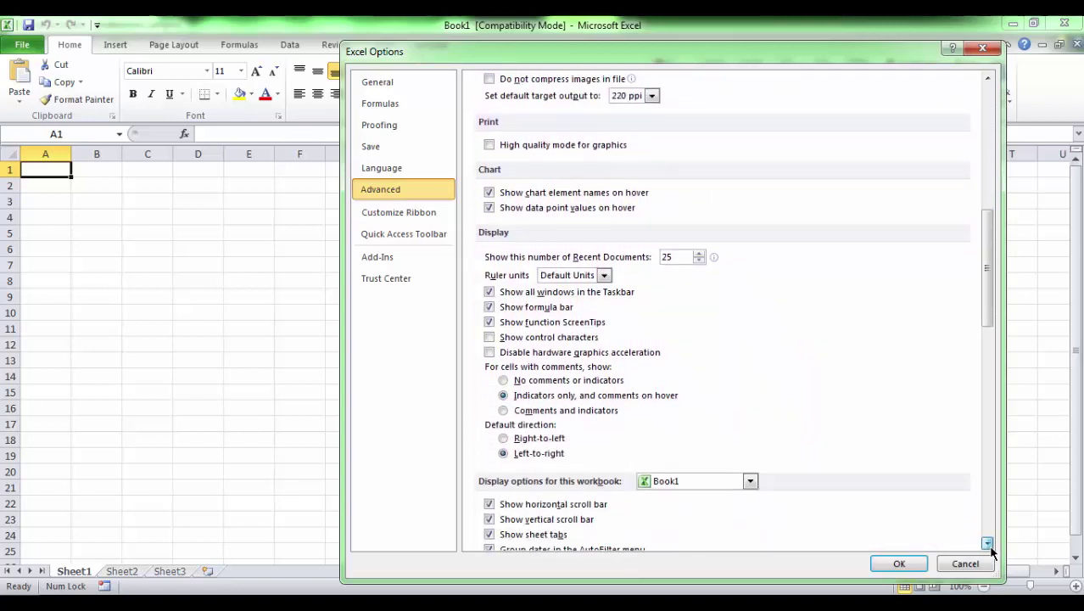
pyautogui.click(988, 544)
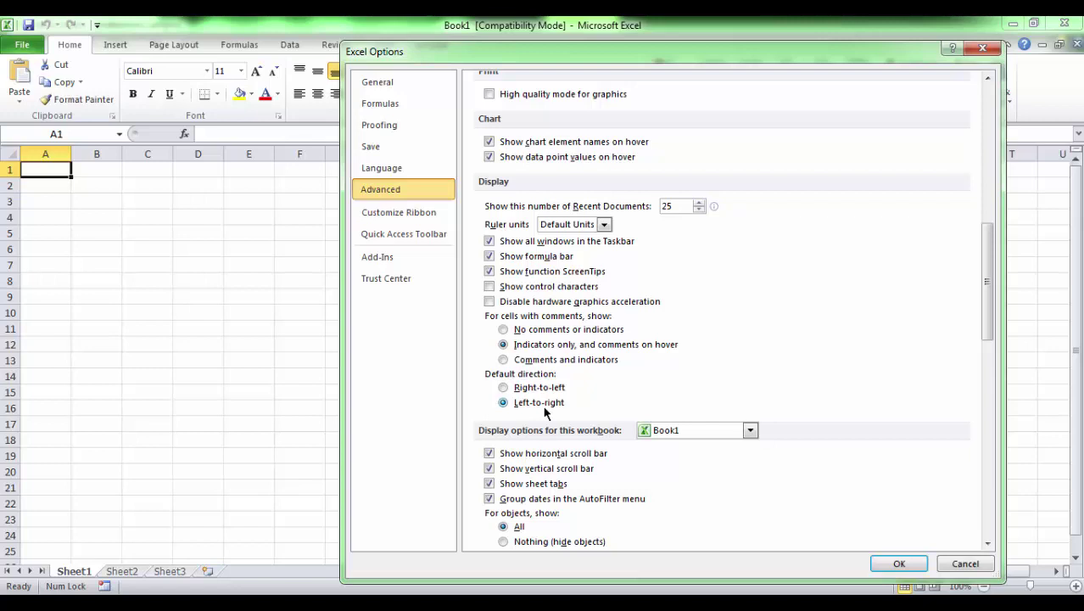
pyautogui.click(505, 390)
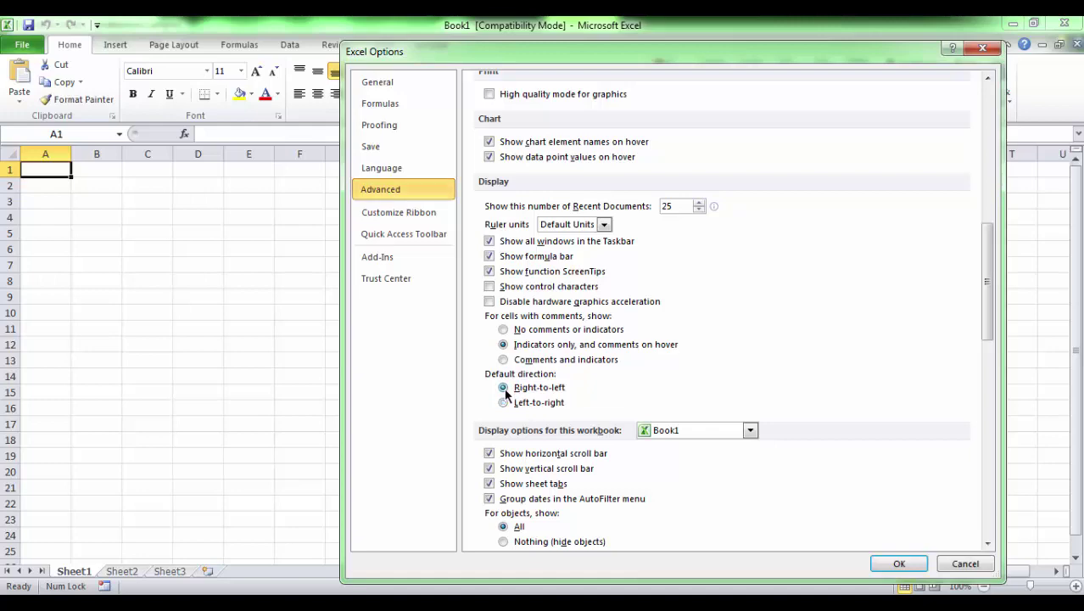
pyautogui.click(902, 564)
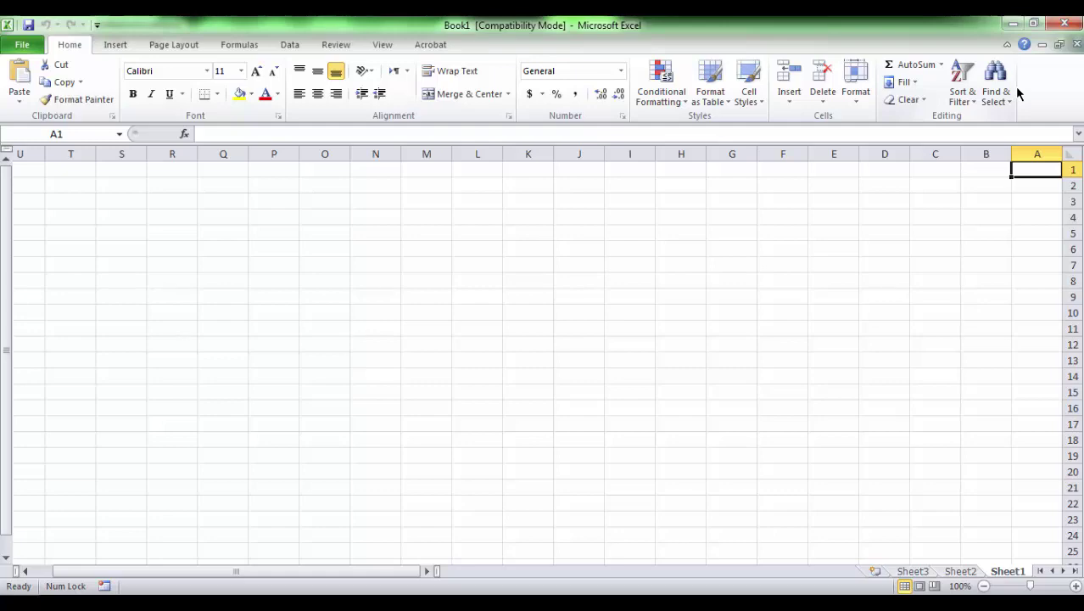
# In Advanced options under Display, set the default direction to Left-to-right and apply.
pyautogui.click(22, 44)
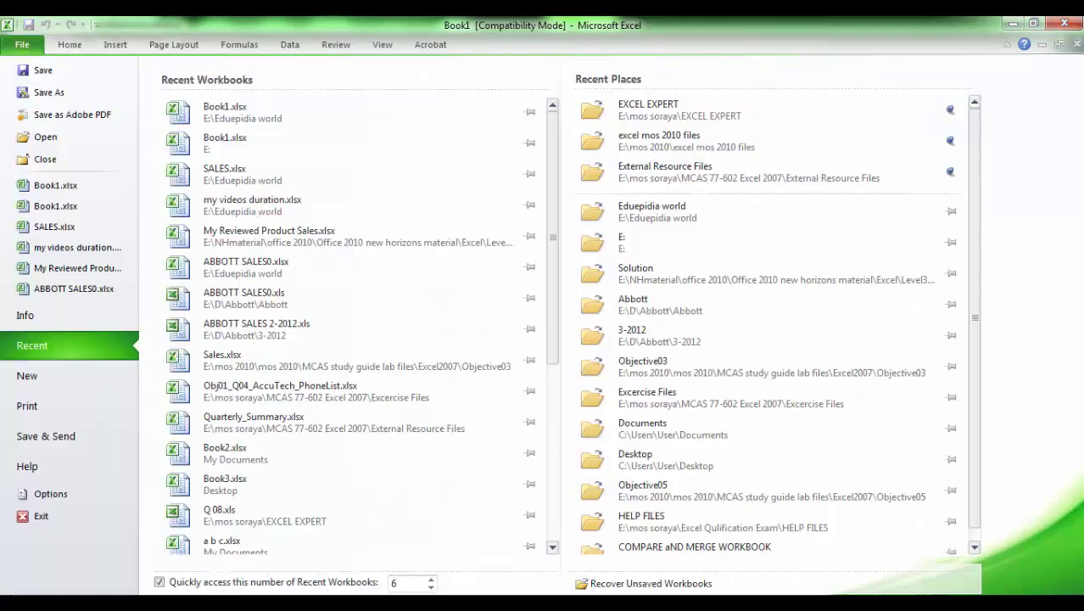
pyautogui.click(51, 495)
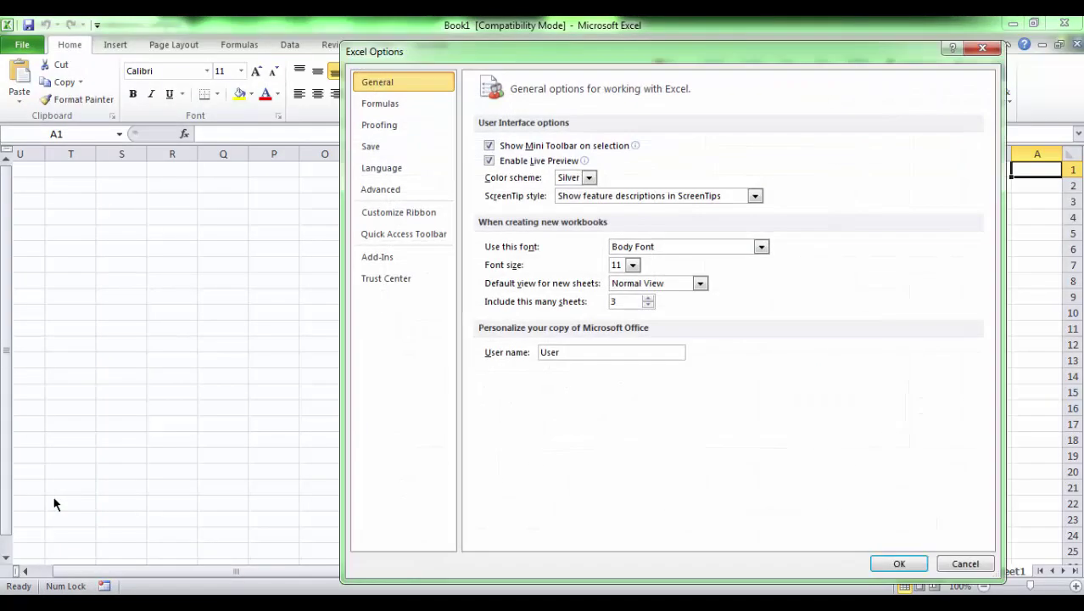
pyautogui.click(395, 196)
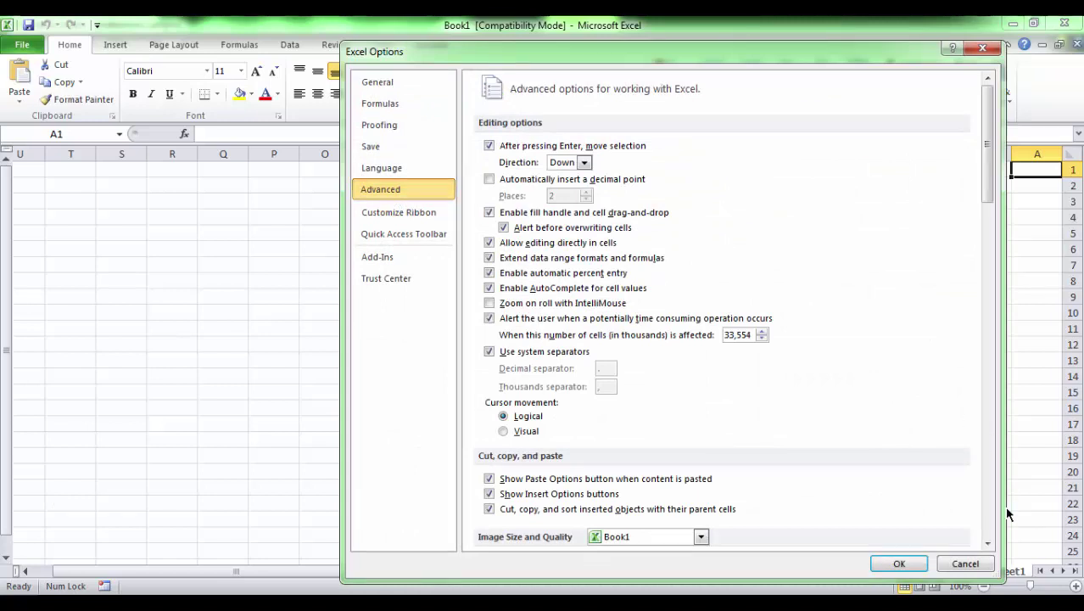
pyautogui.scroll(-3, 987, 544)
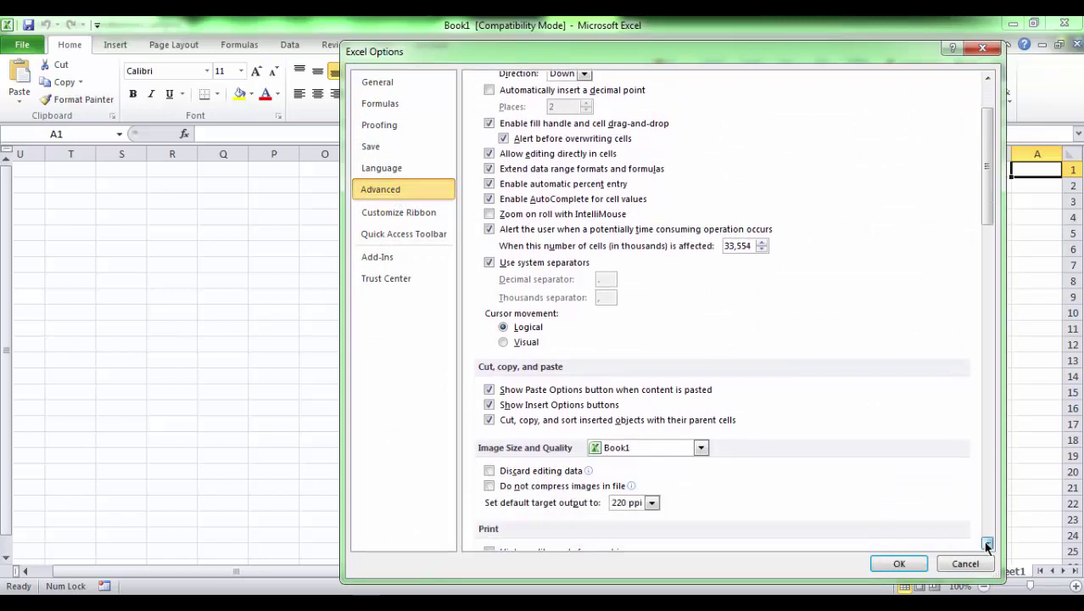
pyautogui.scroll(-10, 986, 544)
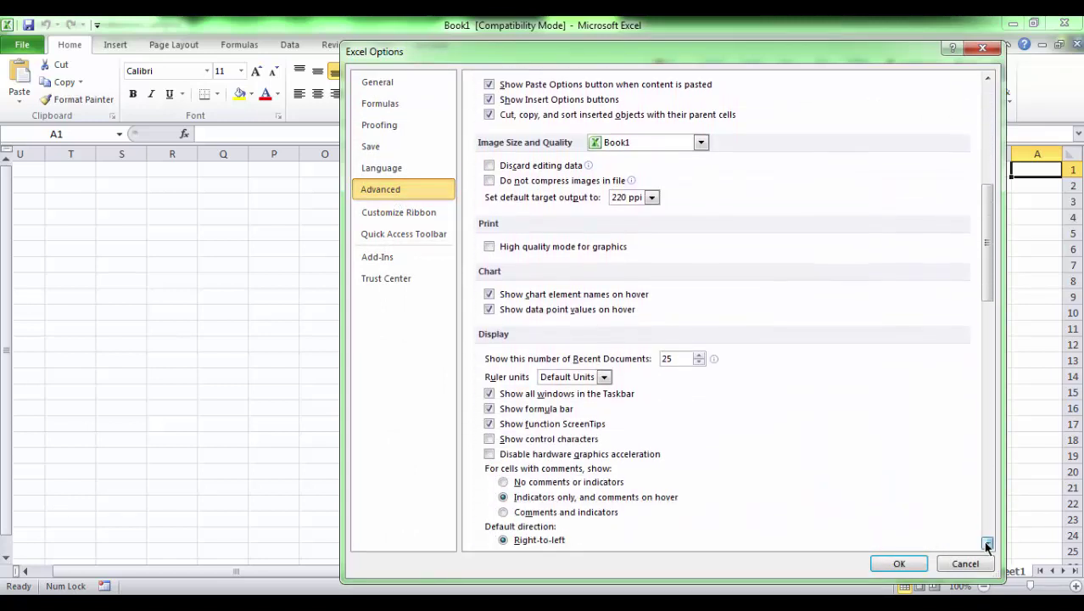
pyautogui.scroll(-3, 987, 544)
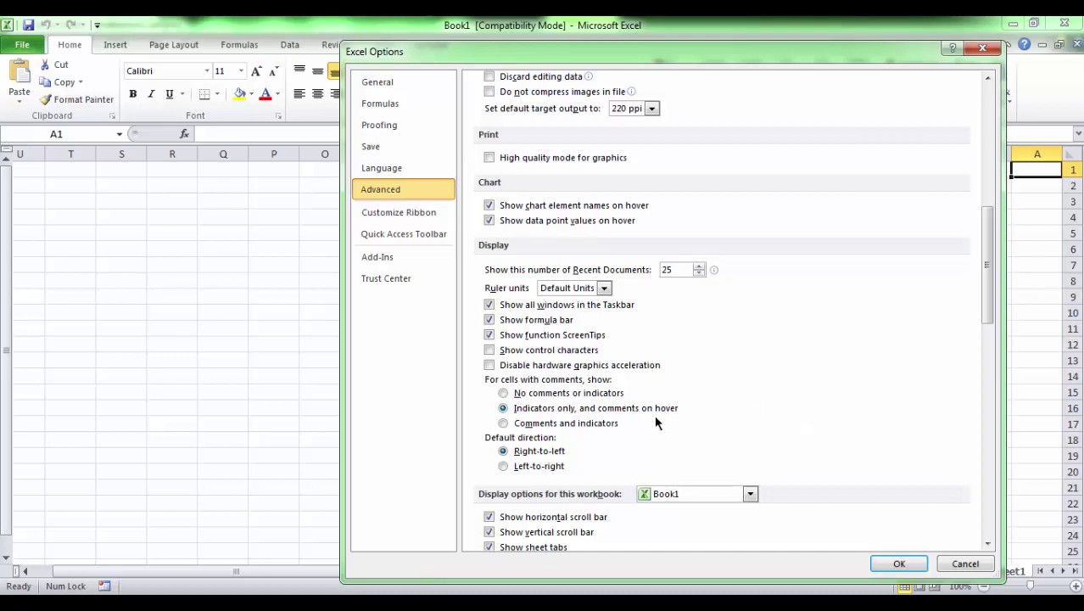
pyautogui.click(505, 466)
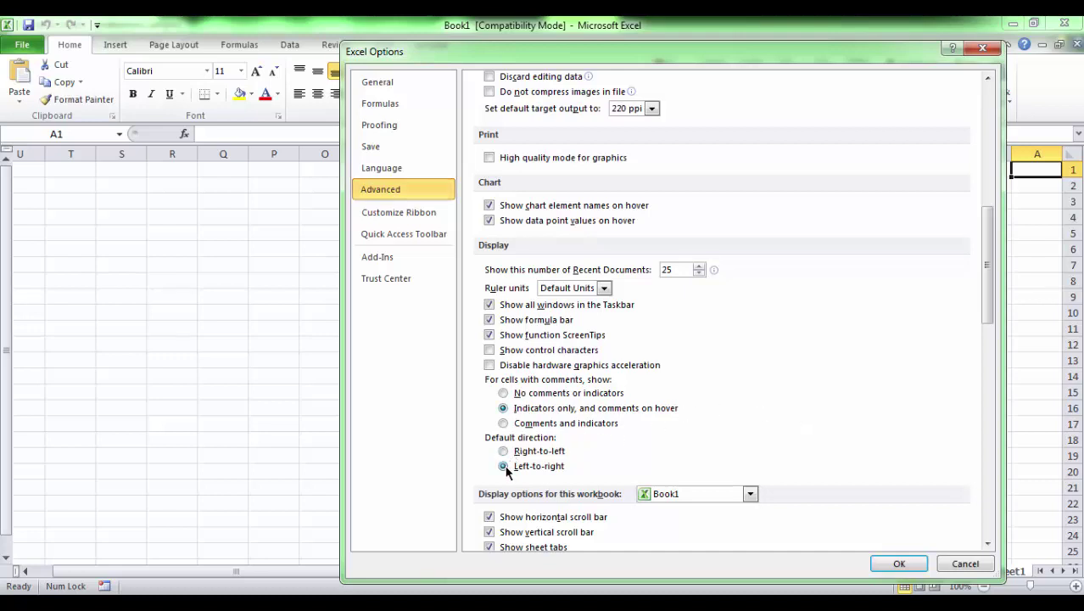
pyautogui.click(907, 560)
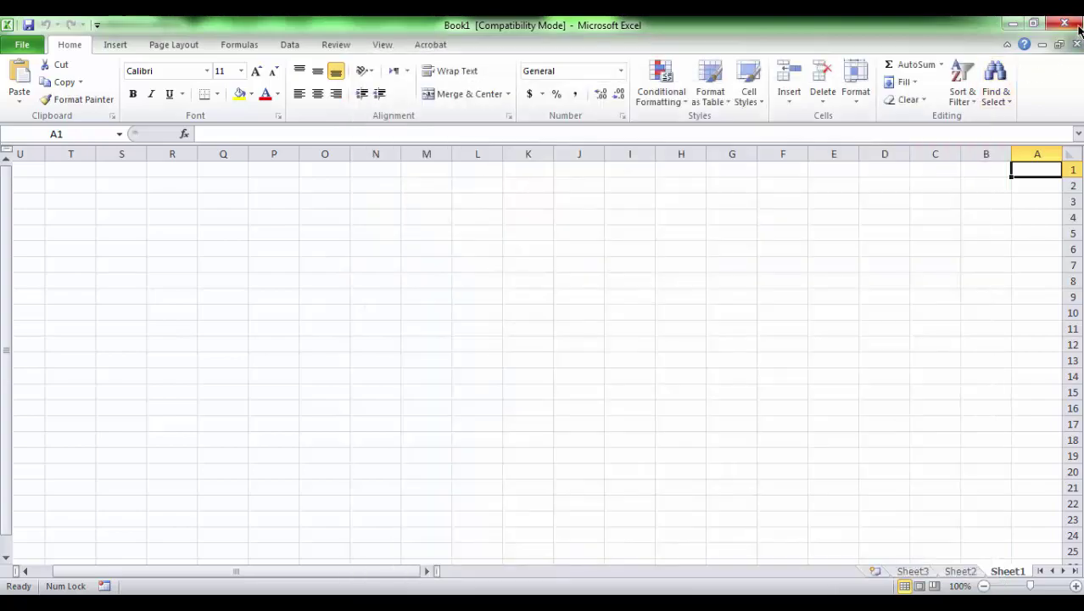